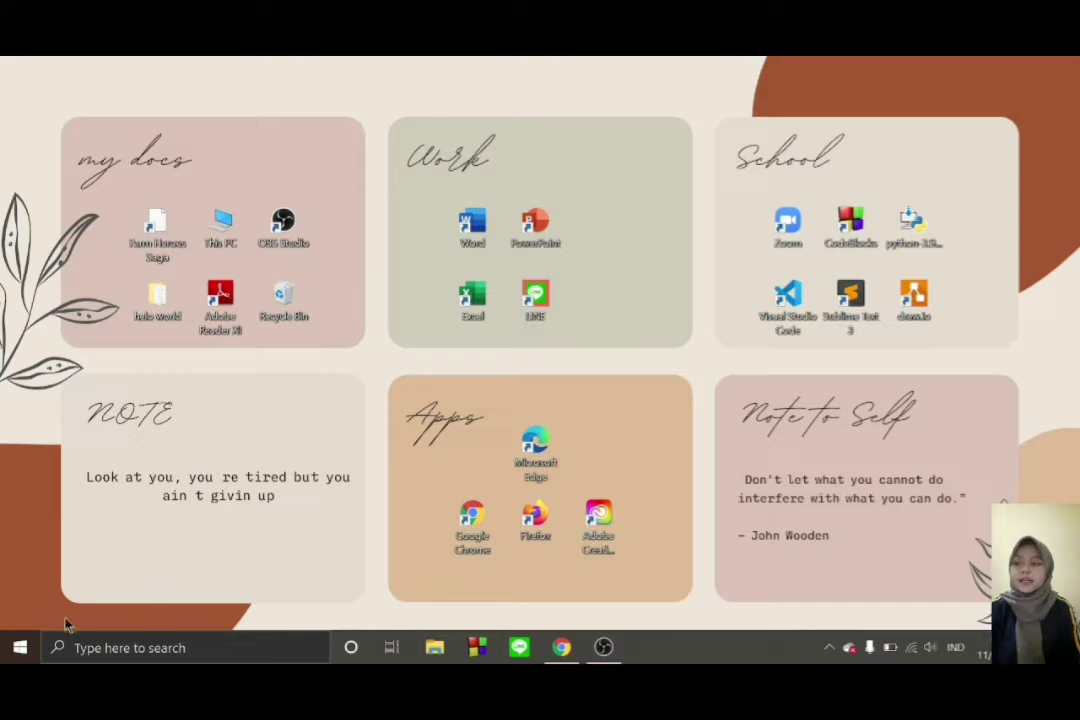
{"action": "right_click", "coordinate": [22, 648]}
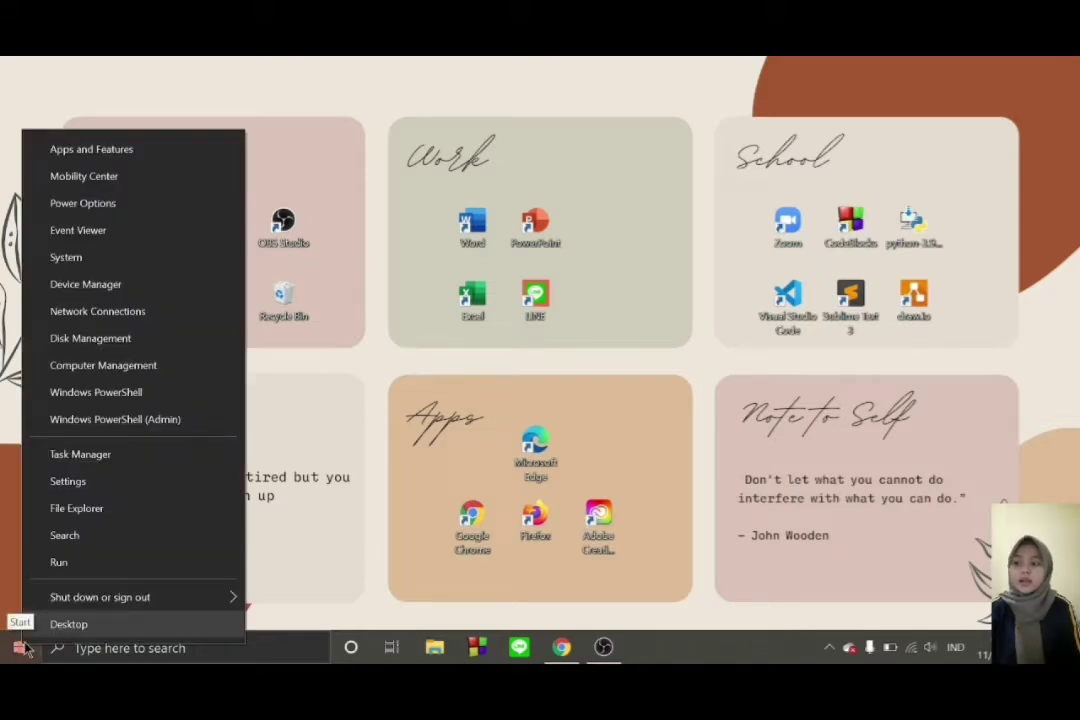
{"action": "left_click", "coordinate": [76, 290]}
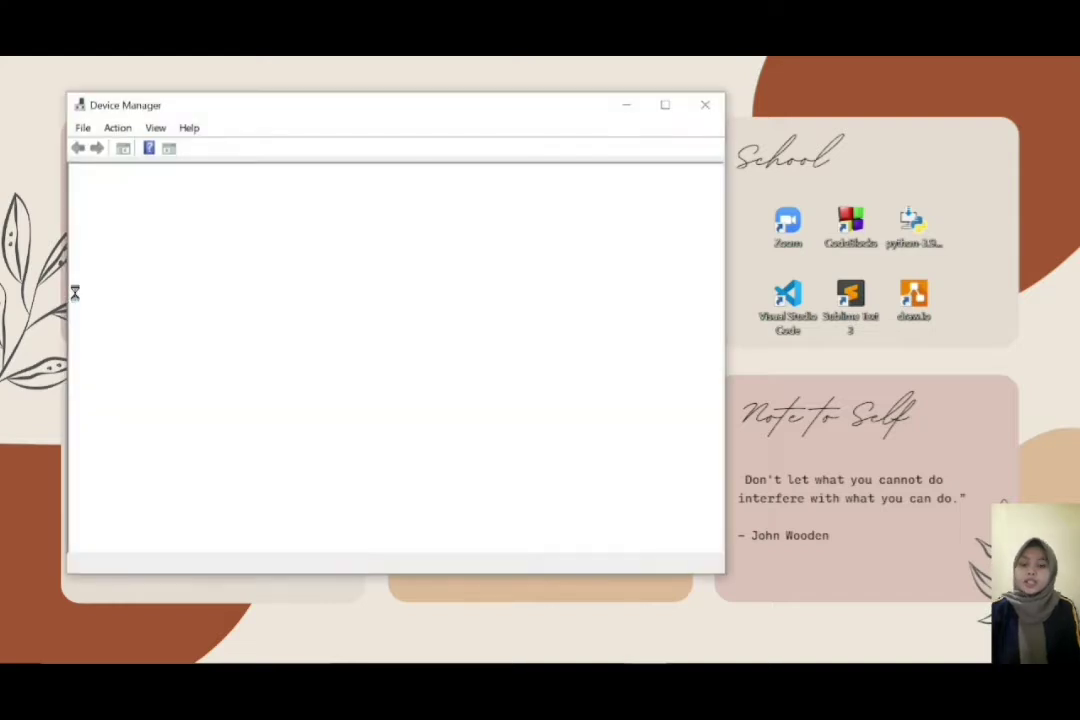
{"action": "left_click", "coordinate": [705, 104]}
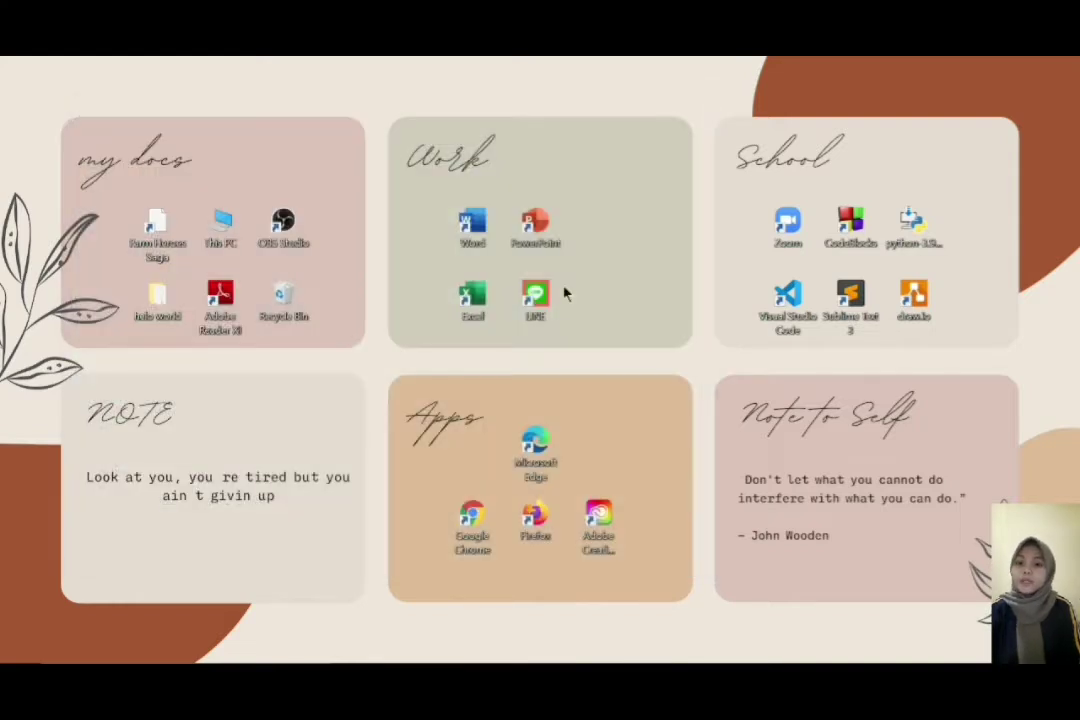
Search Windows for "device", open Device Manager from the results and maximize its window.
{"action": "mouse_move", "coordinate": [8, 661]}
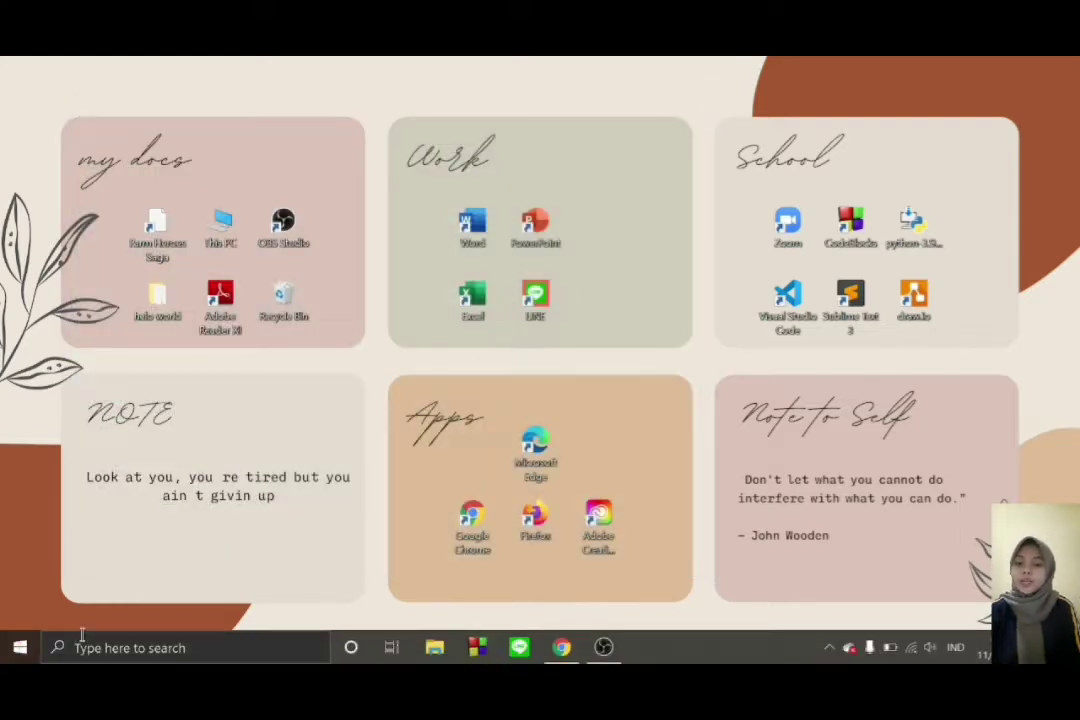
{"action": "left_click", "coordinate": [150, 650]}
{"action": "type", "text": "de"}
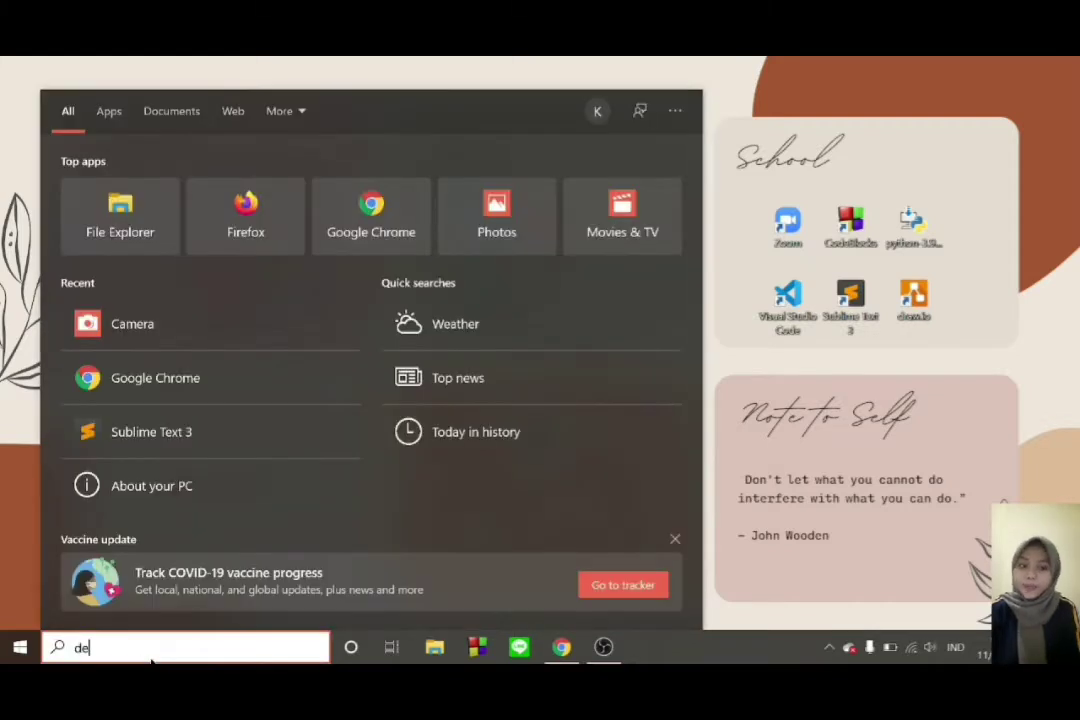
{"action": "type", "text": "vice"}
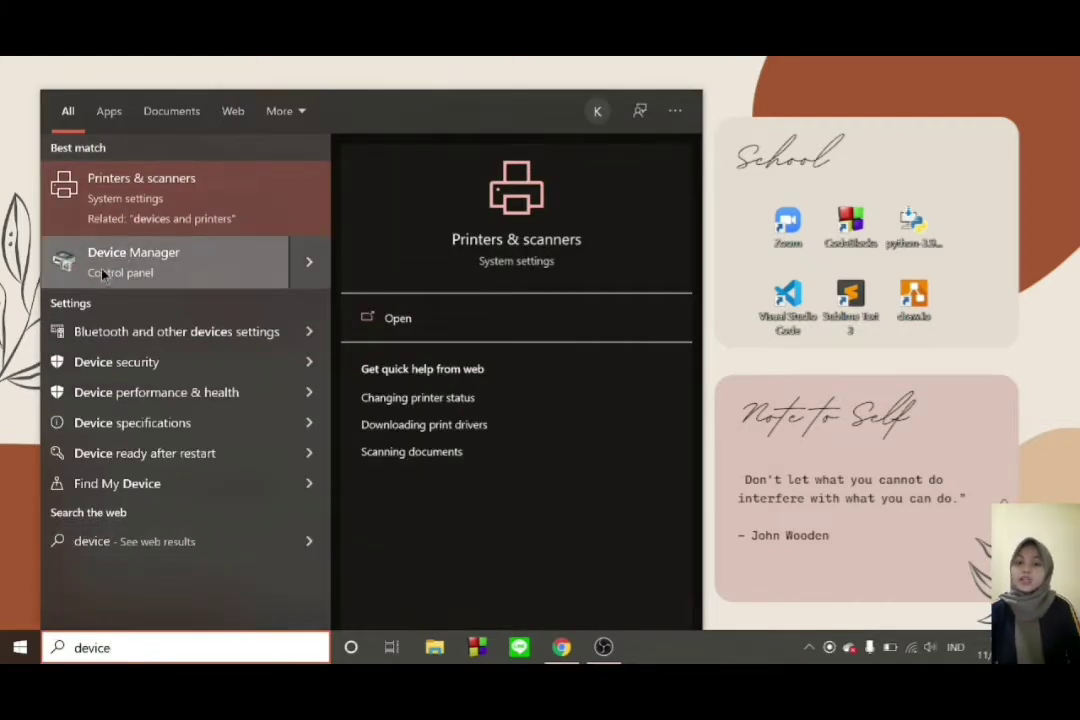
{"action": "left_click", "coordinate": [118, 251]}
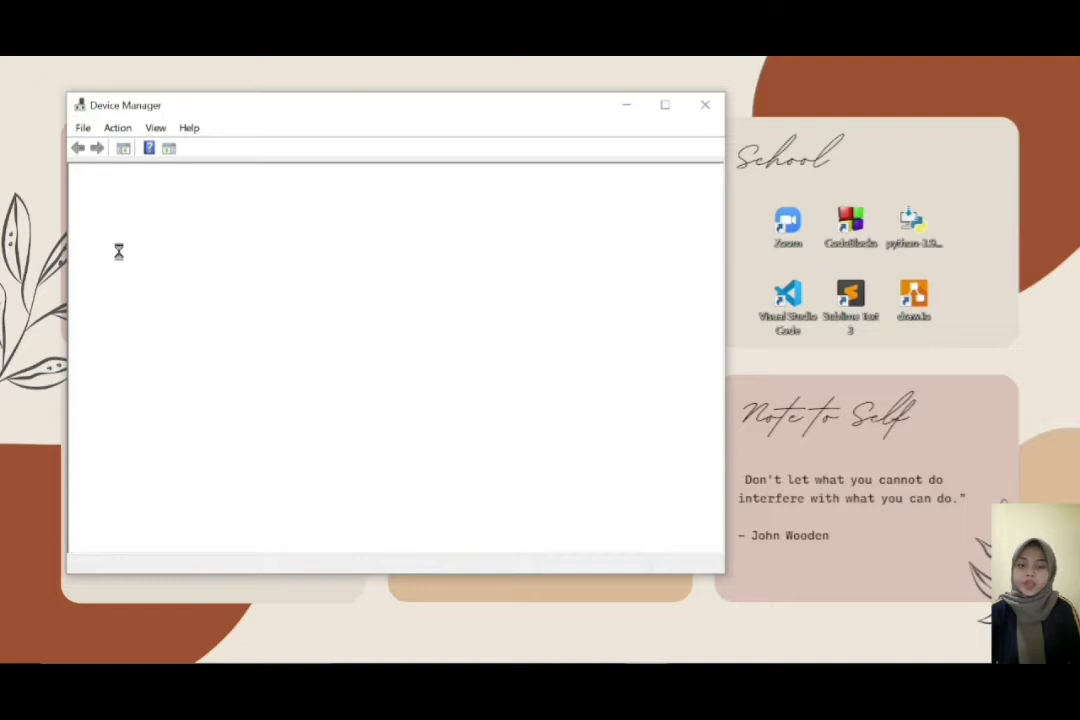
{"action": "left_click", "coordinate": [665, 106]}
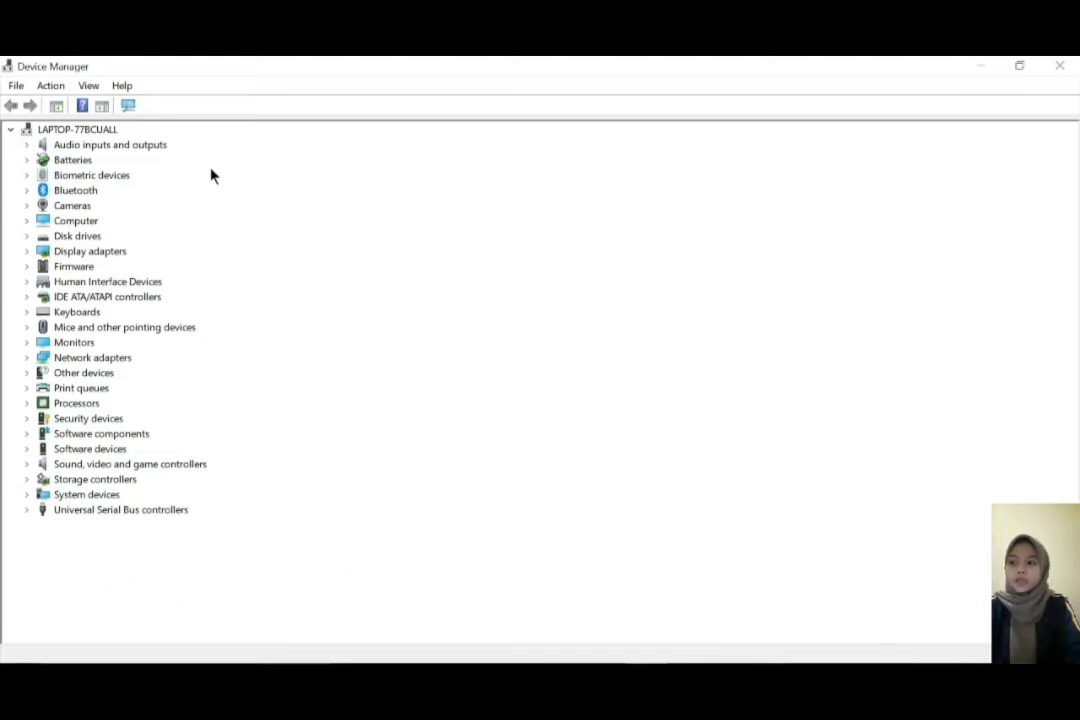
Examine the devices listed under Audio inputs and outputs, Batteries and Bluetooth, collapsing each category after viewing it.
{"action": "left_click", "coordinate": [139, 147]}
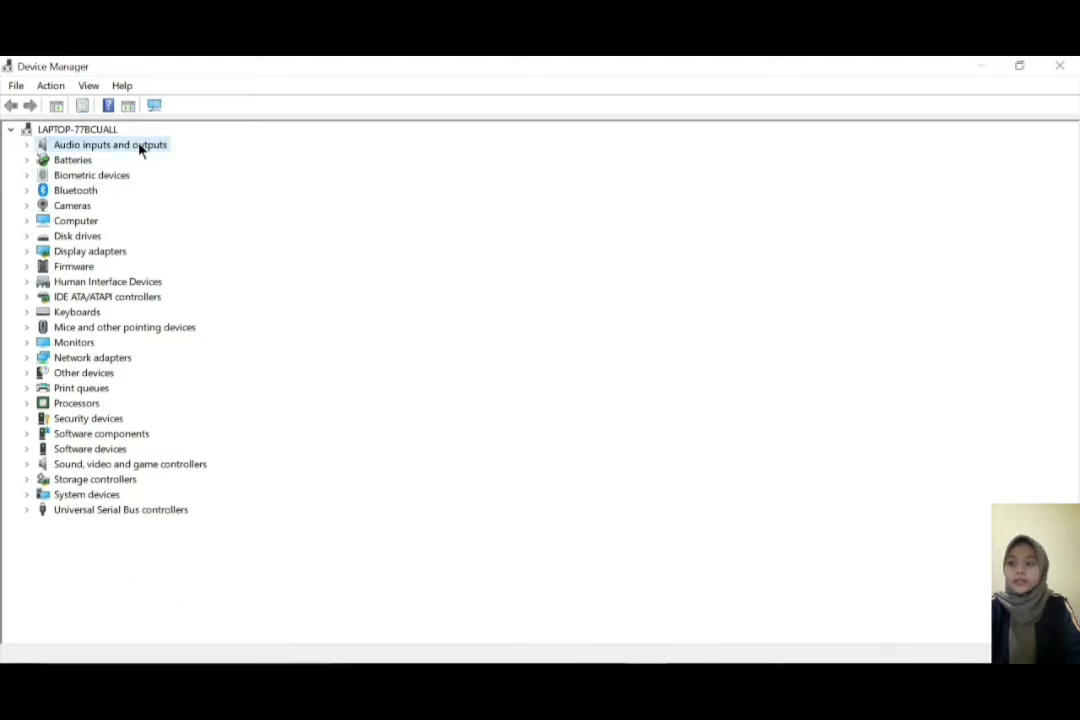
{"action": "left_click", "coordinate": [29, 146]}
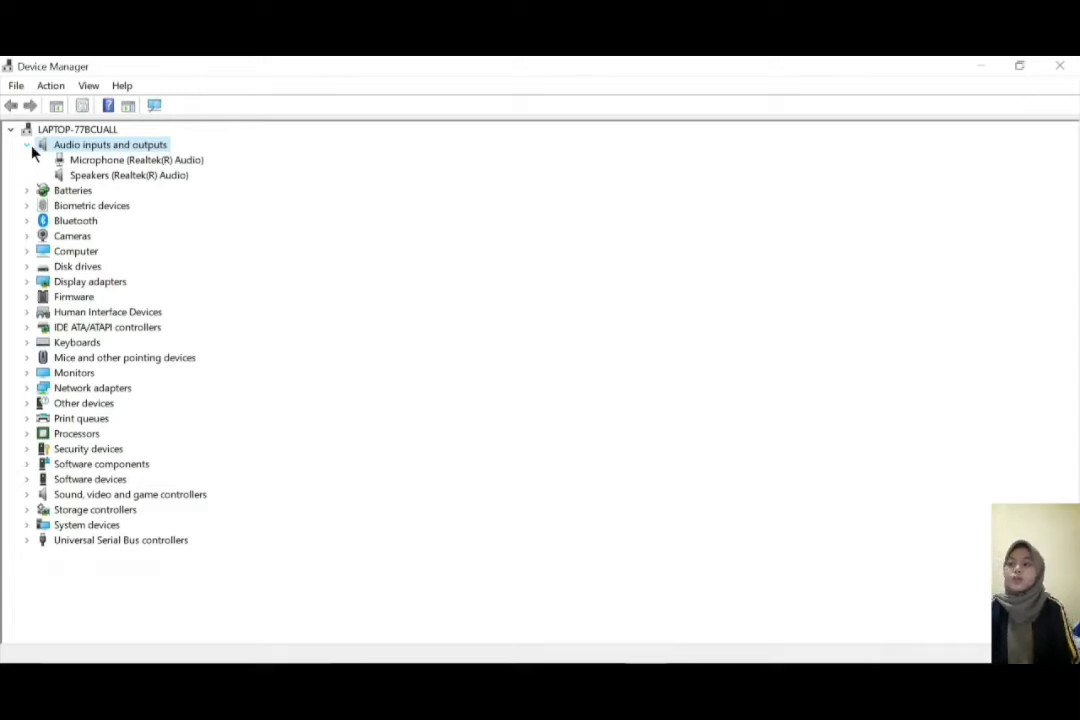
{"action": "left_click", "coordinate": [29, 146]}
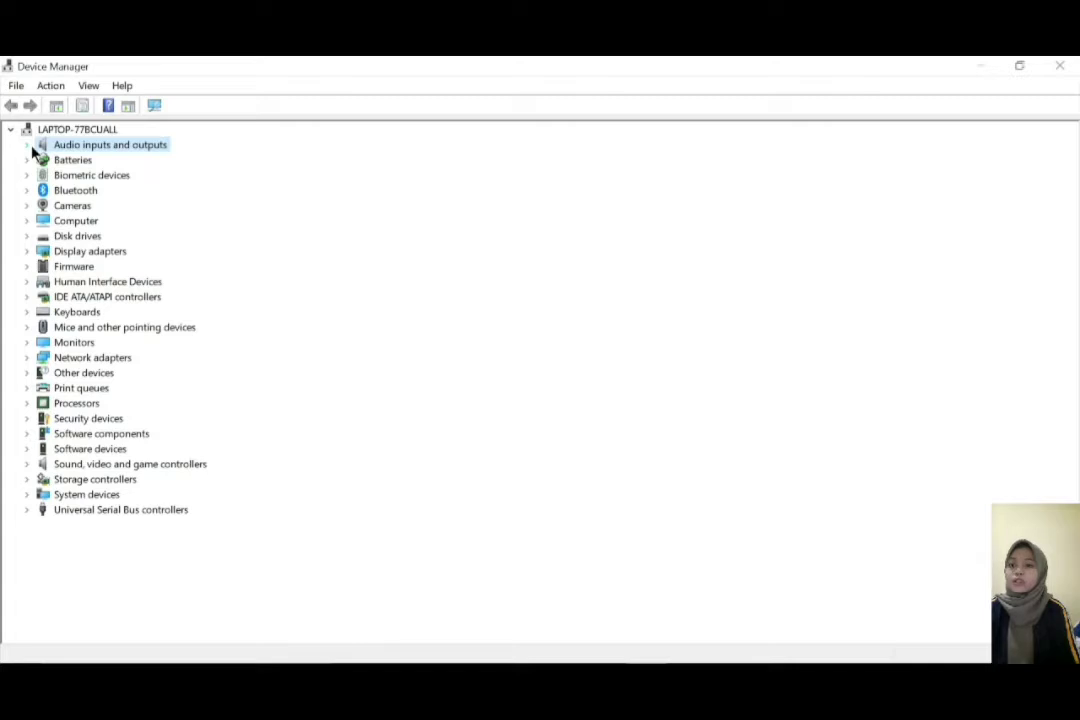
{"action": "left_click", "coordinate": [26, 163]}
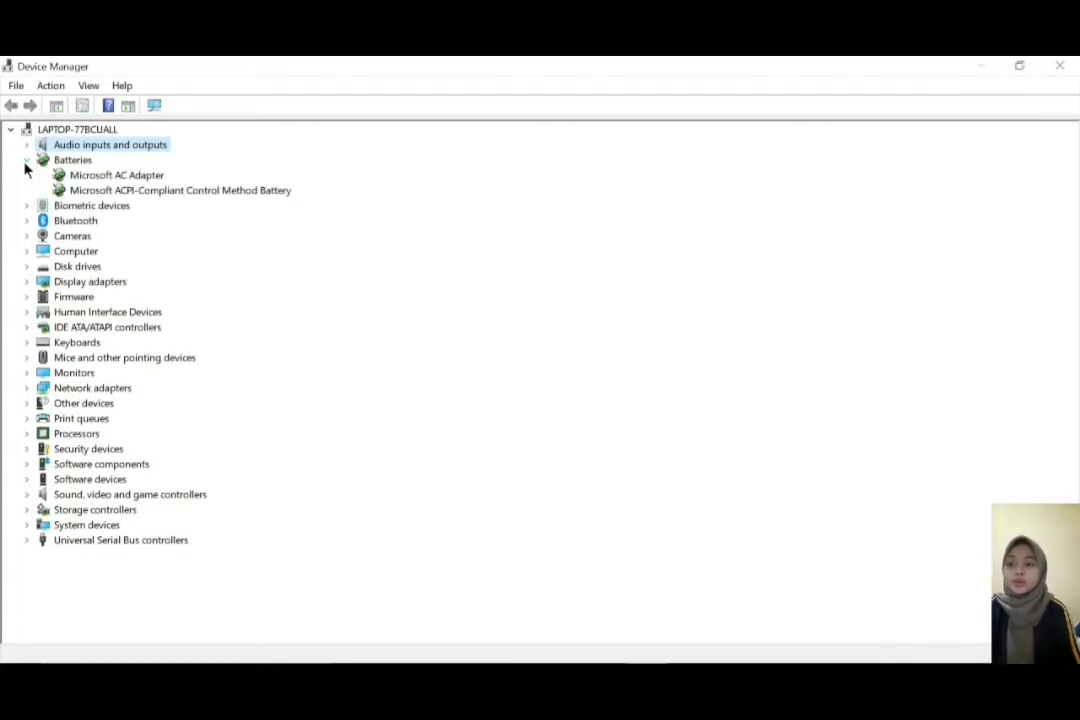
{"action": "left_click", "coordinate": [26, 162]}
{"action": "left_click", "coordinate": [27, 191]}
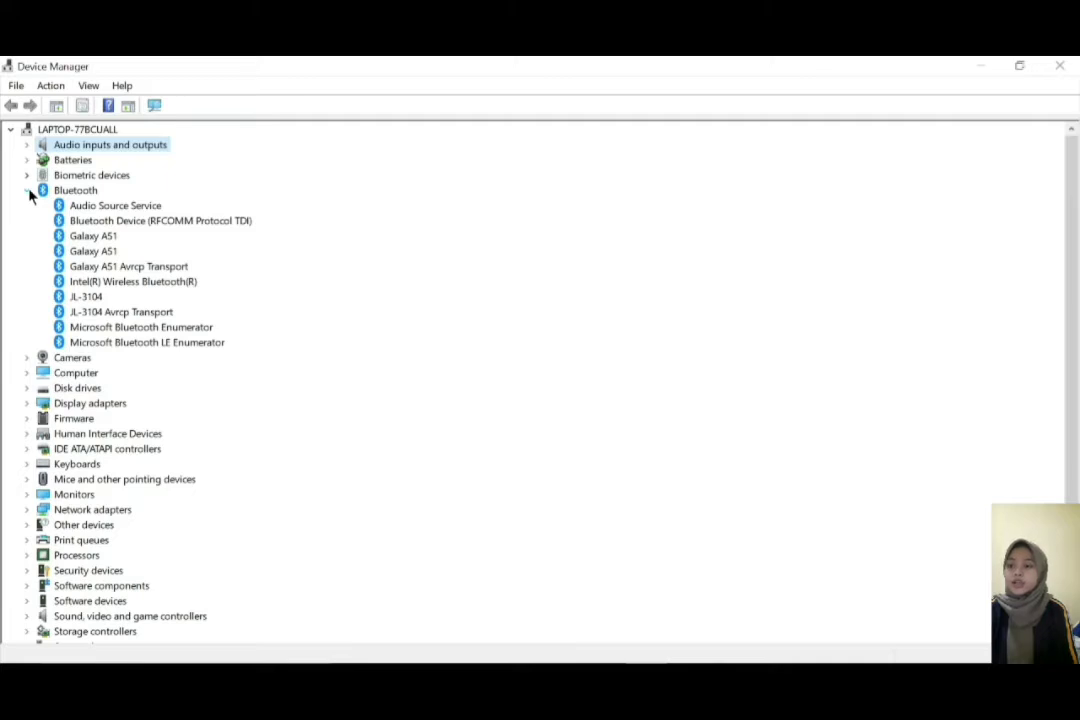
{"action": "left_click", "coordinate": [27, 190]}
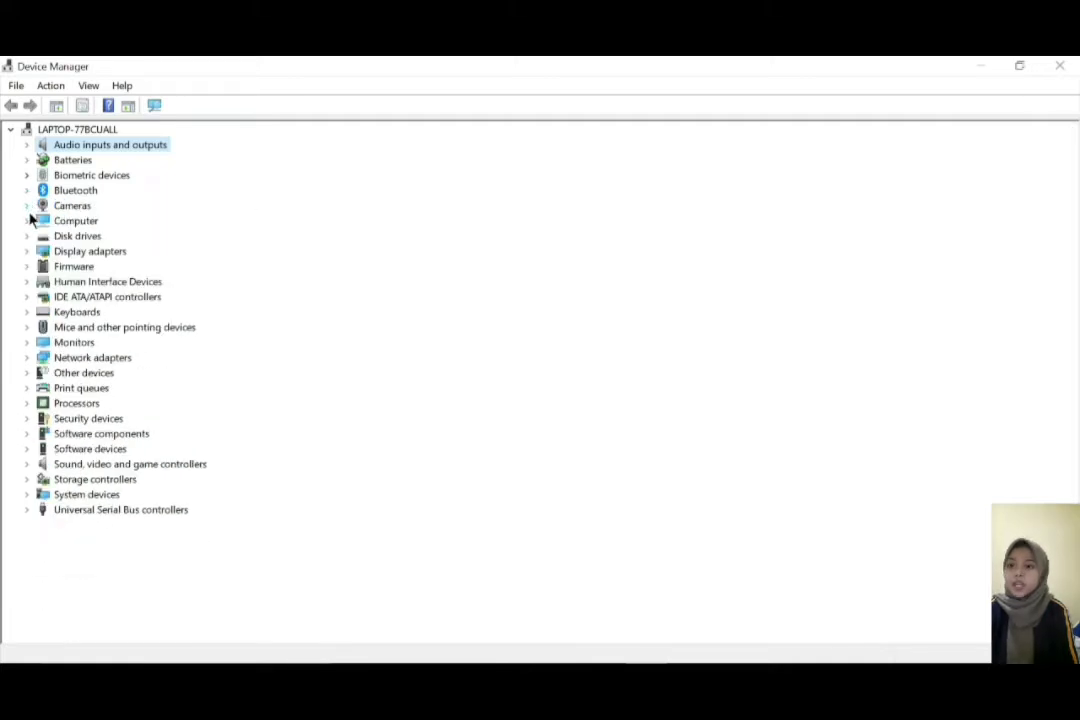
Examine the devices listed under Computer, Disk drives and Display adapters, leaving all three categories collapsed.
{"action": "left_click", "coordinate": [28, 221]}
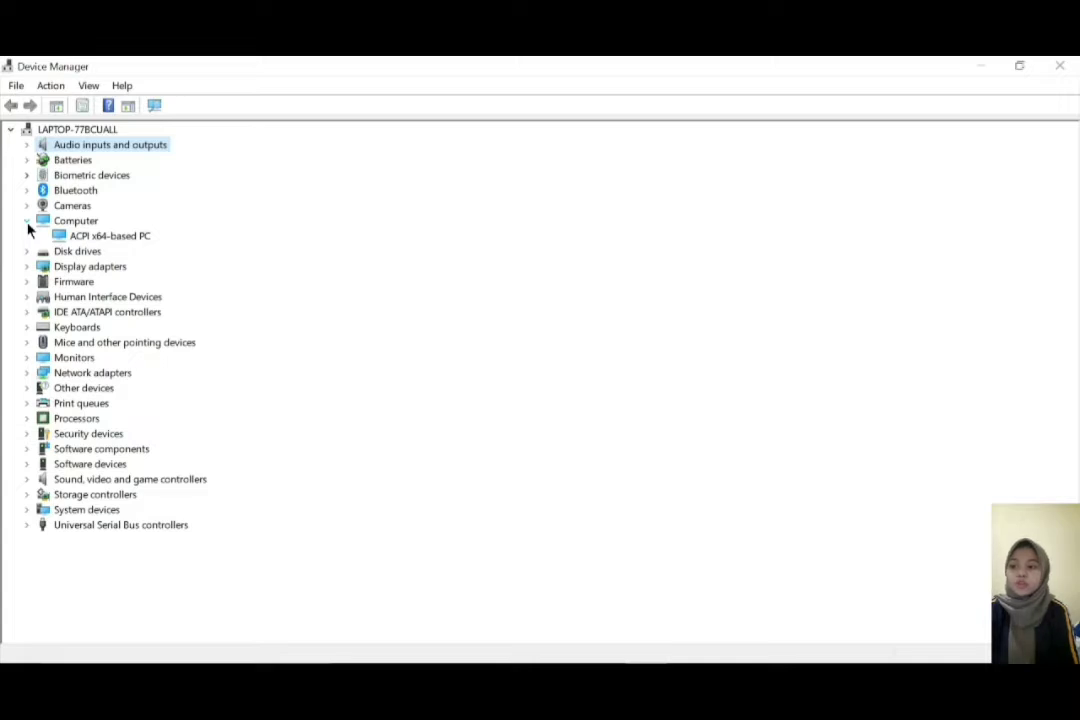
{"action": "left_click", "coordinate": [28, 221]}
{"action": "left_click", "coordinate": [28, 236]}
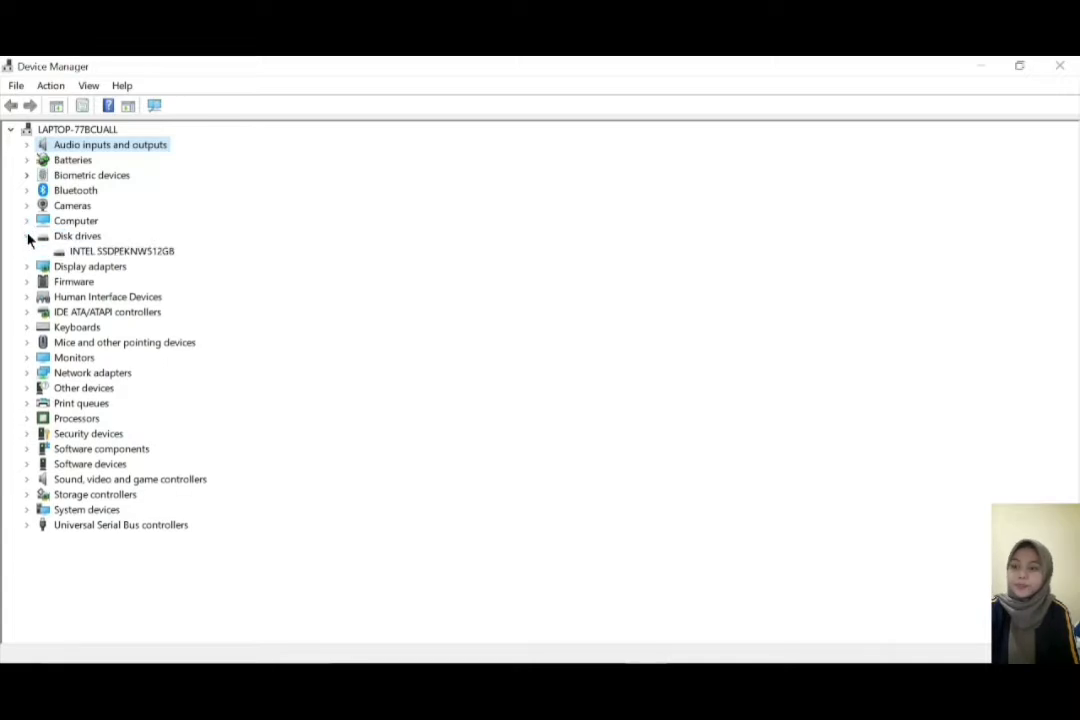
{"action": "left_click", "coordinate": [28, 267]}
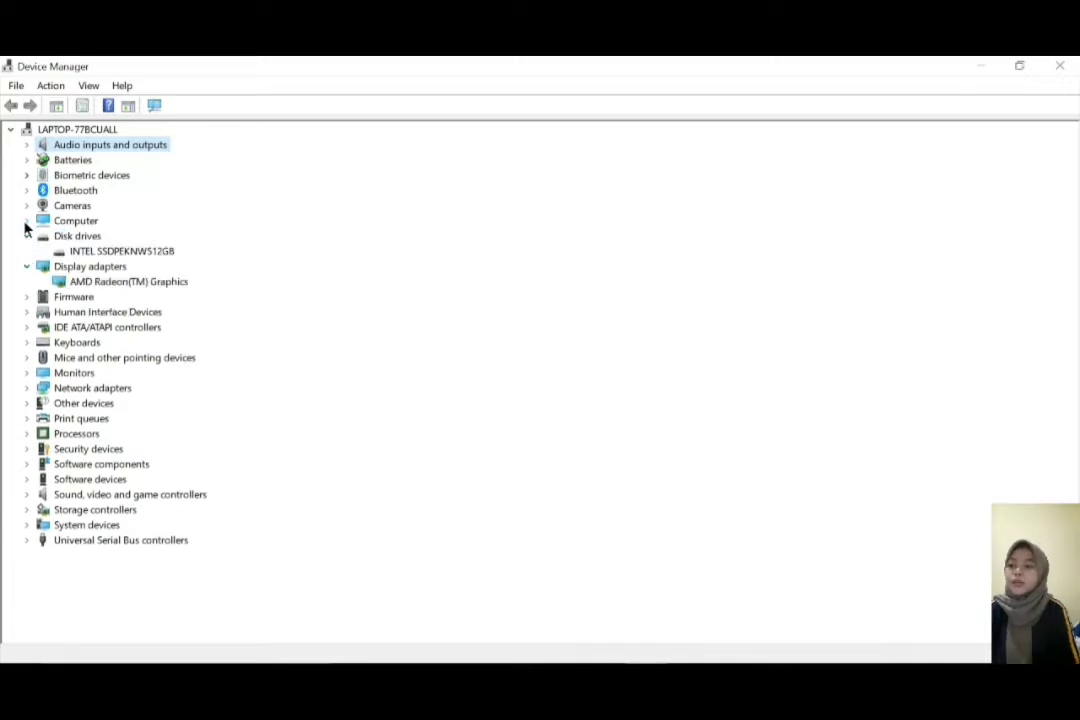
{"action": "left_click", "coordinate": [26, 237]}
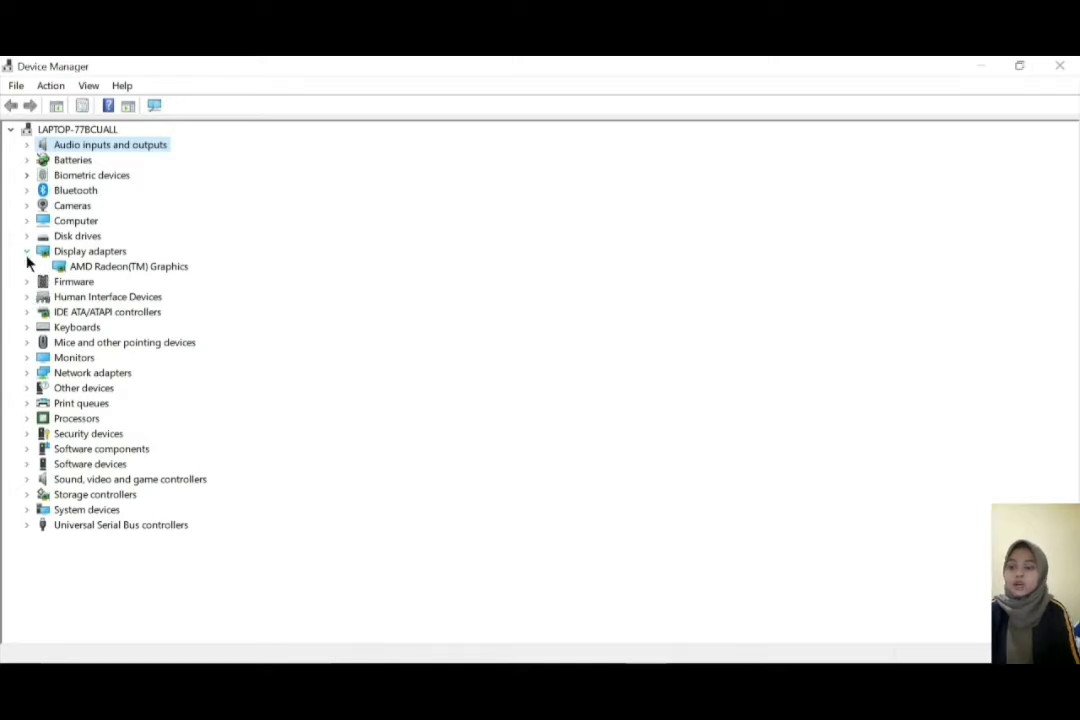
{"action": "left_click", "coordinate": [27, 251]}
Examine the entries under Human Interface Devices, IDE ATA/ATAPI controllers, Keyboards, and Mice and other pointing devices, collapsing each after viewing.
{"action": "left_click", "coordinate": [27, 284]}
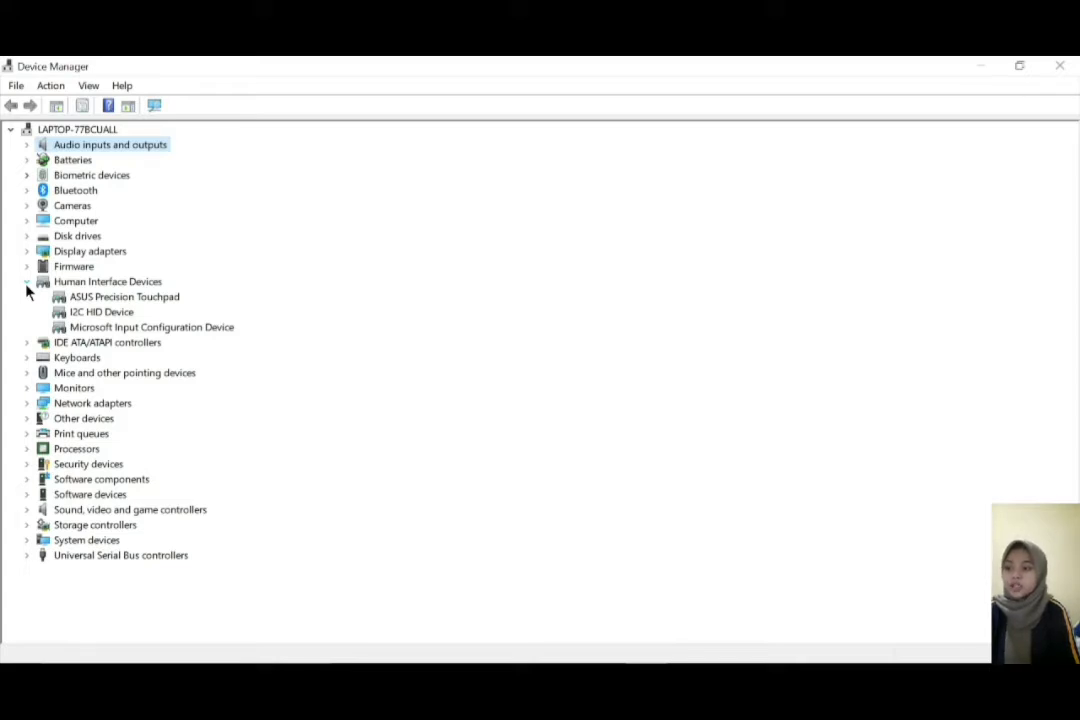
{"action": "left_click", "coordinate": [27, 284]}
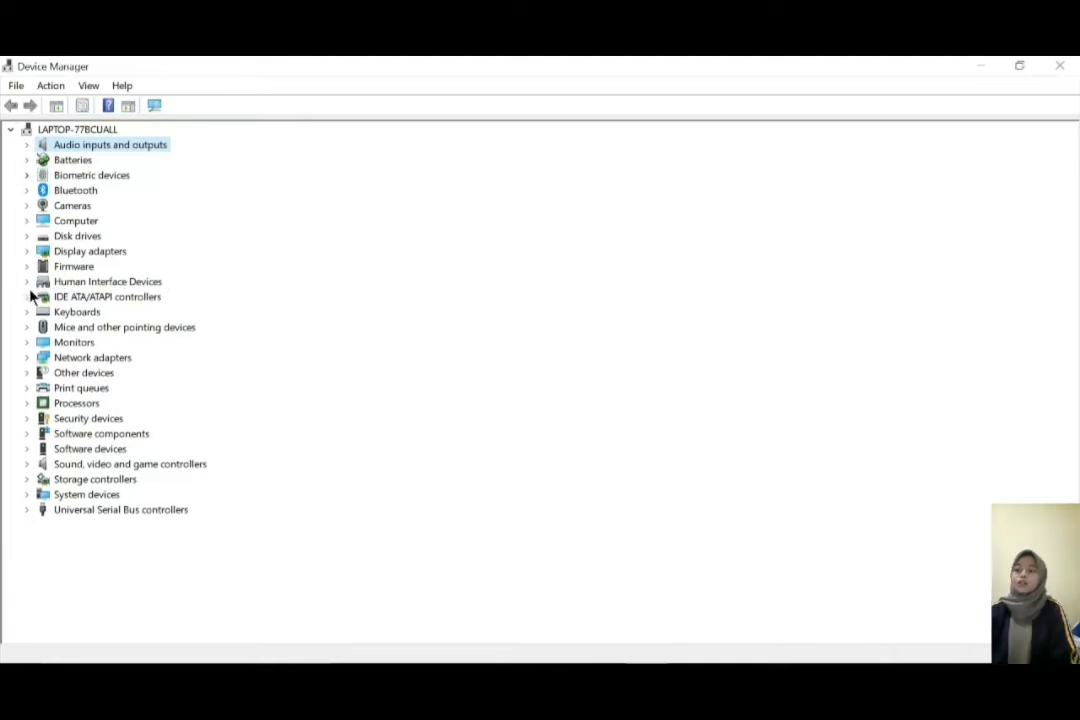
{"action": "left_click", "coordinate": [27, 298]}
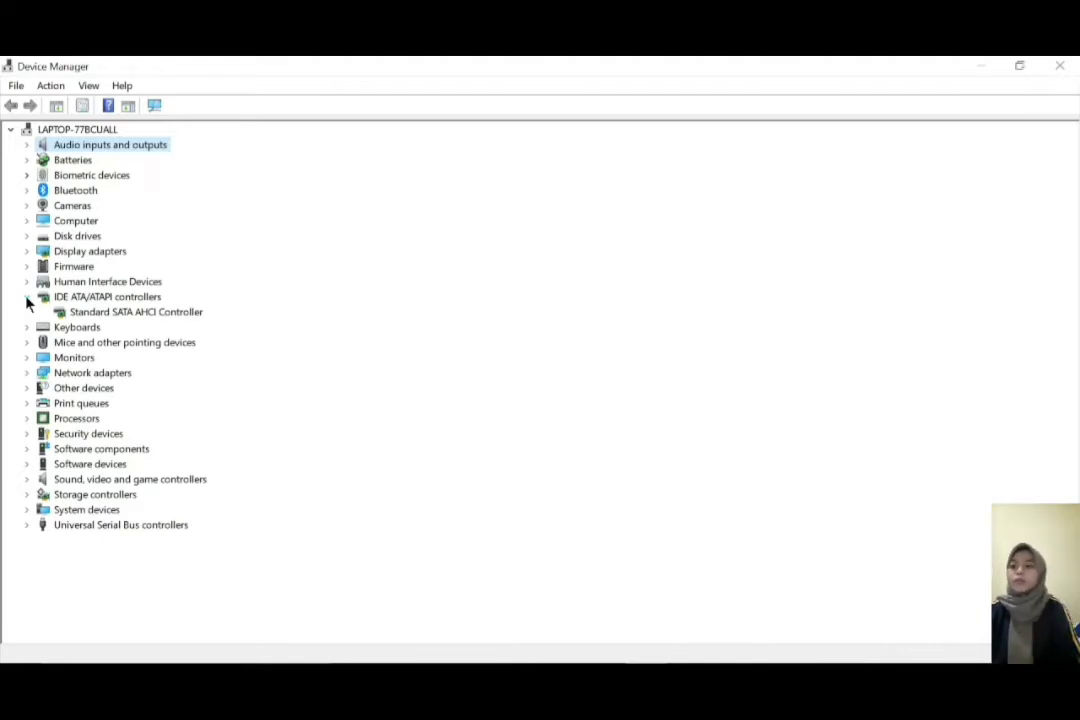
{"action": "left_click", "coordinate": [27, 299]}
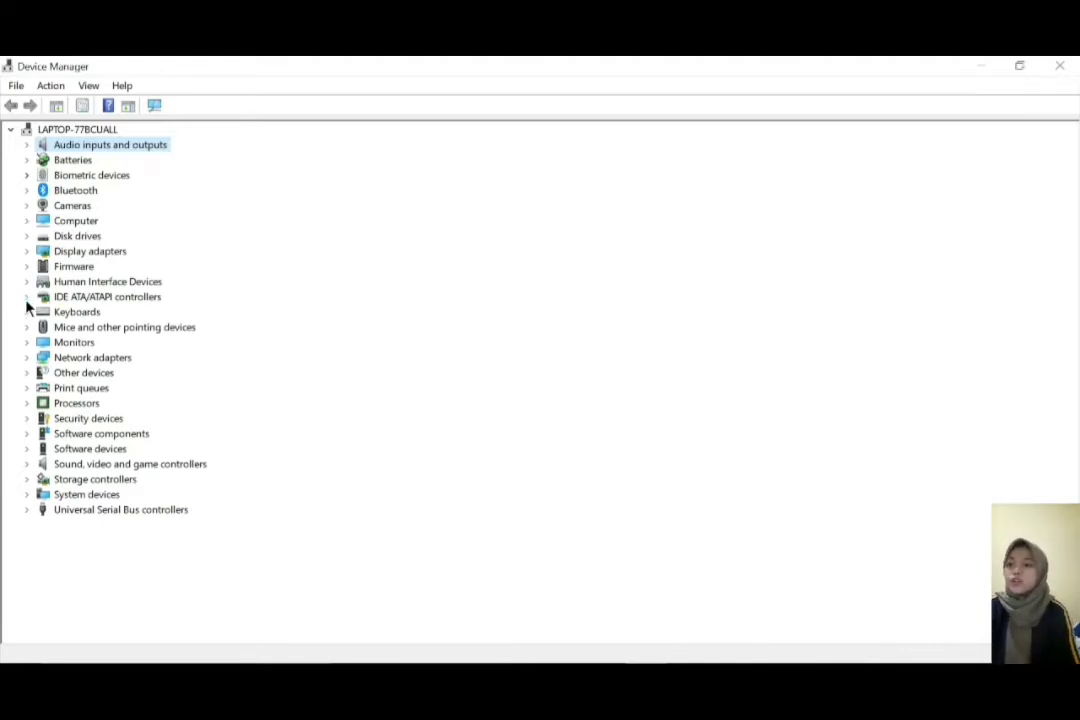
{"action": "left_click", "coordinate": [27, 313]}
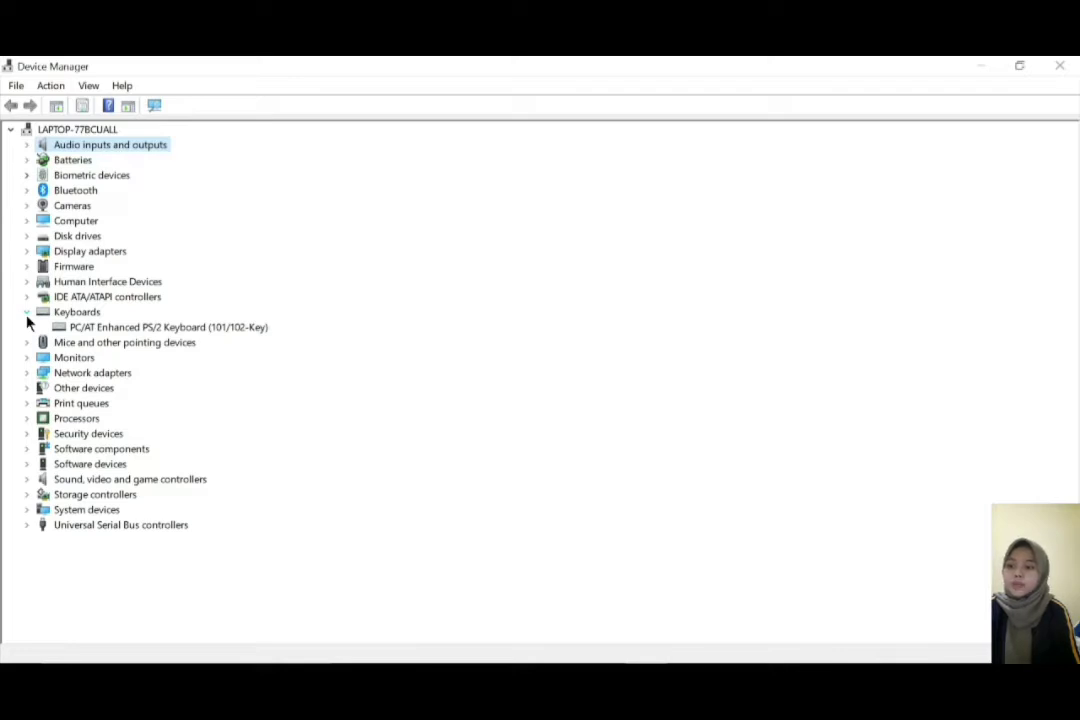
{"action": "left_click", "coordinate": [27, 313]}
{"action": "left_click", "coordinate": [27, 328]}
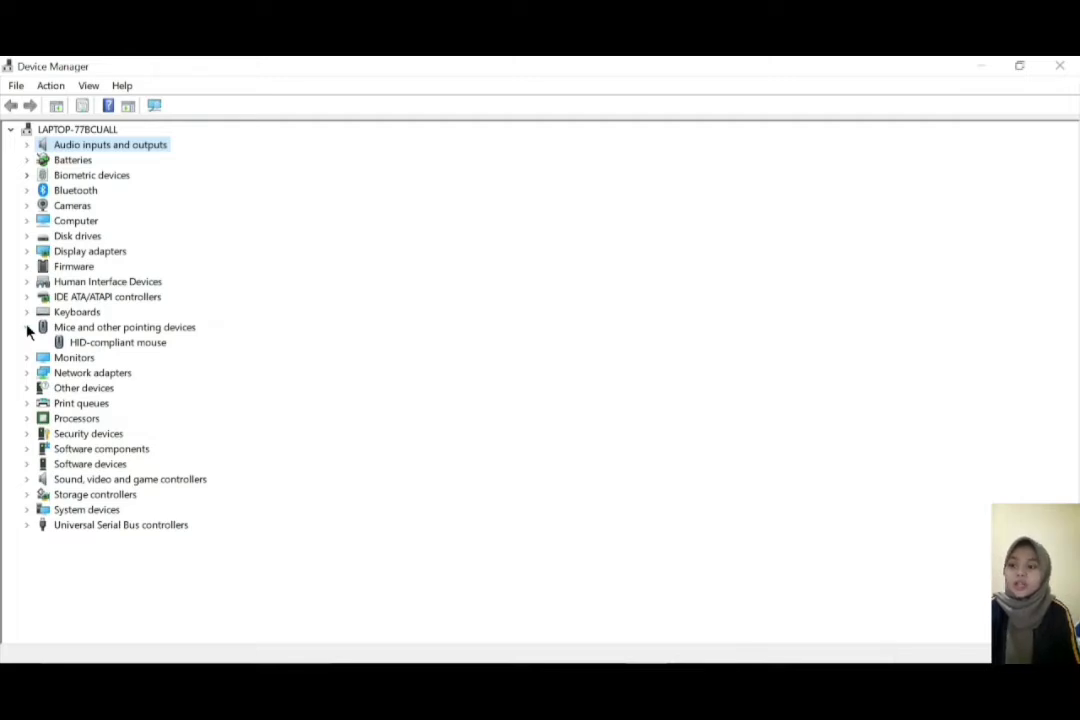
{"action": "left_click", "coordinate": [27, 329]}
Examine the devices under Monitors, Network adapters, Print queues and Processors, collapsing each category after viewing it.
{"action": "left_click", "coordinate": [31, 344]}
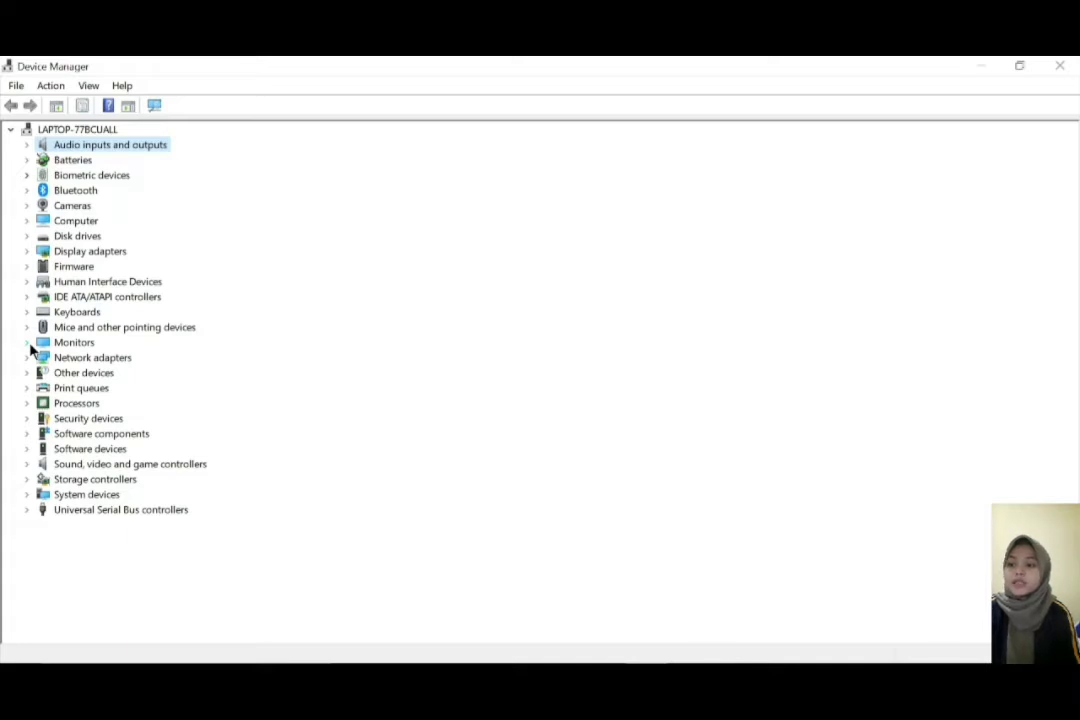
{"action": "left_click", "coordinate": [28, 357]}
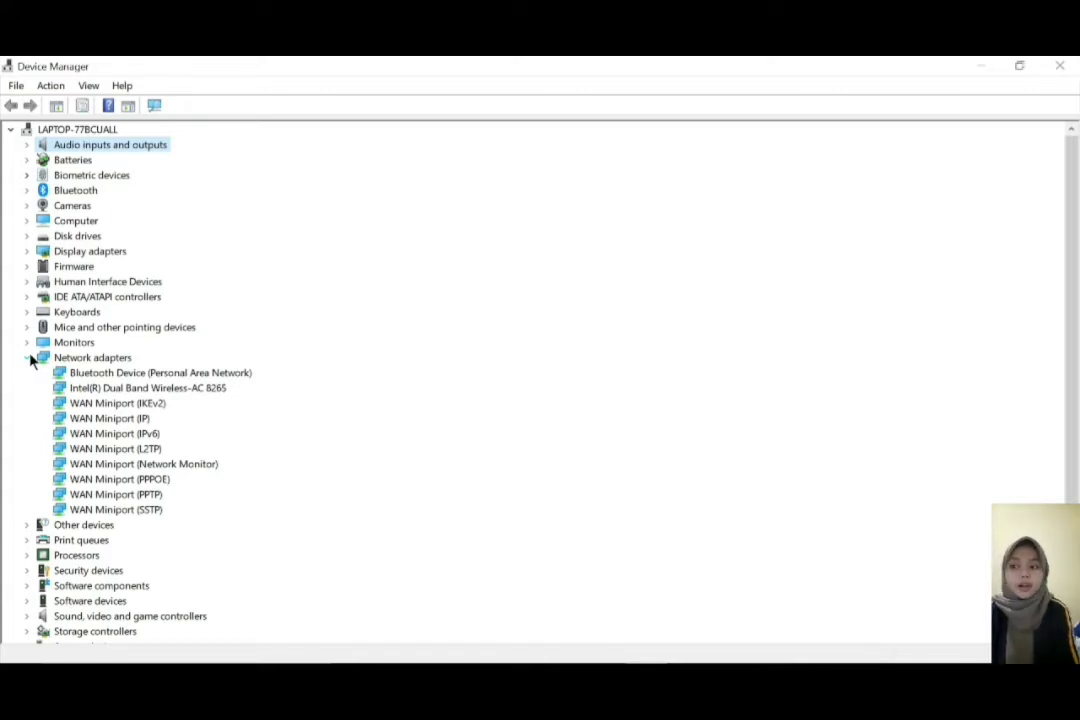
{"action": "left_click", "coordinate": [28, 358]}
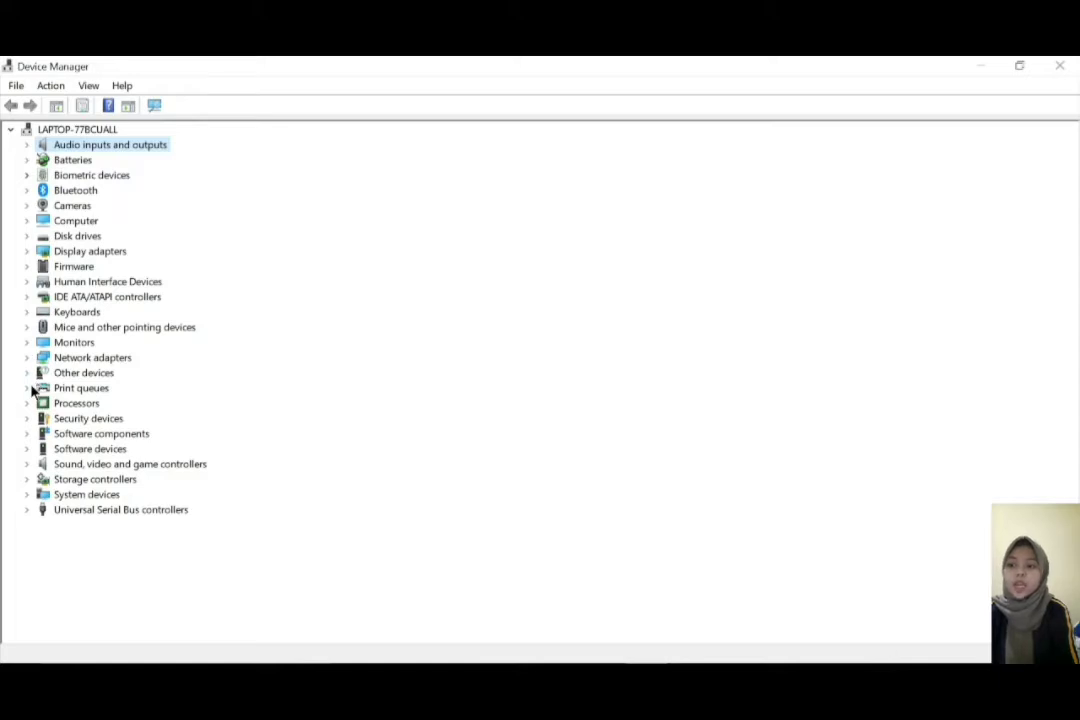
{"action": "left_click", "coordinate": [28, 388]}
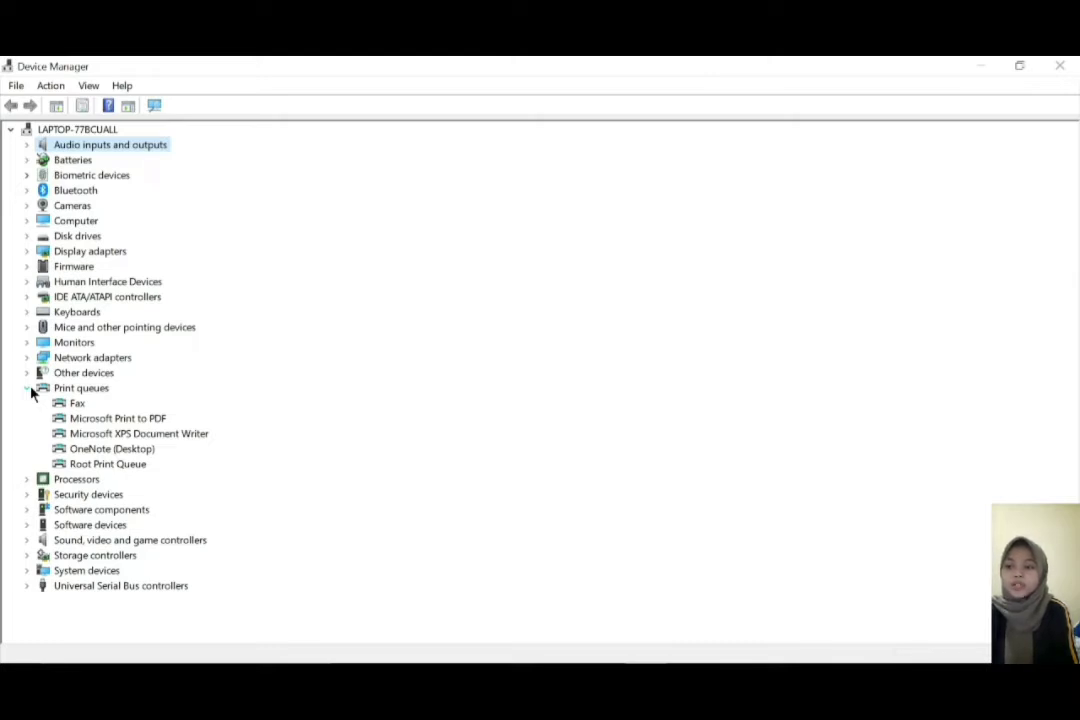
{"action": "left_click", "coordinate": [31, 392]}
{"action": "left_click", "coordinate": [34, 403]}
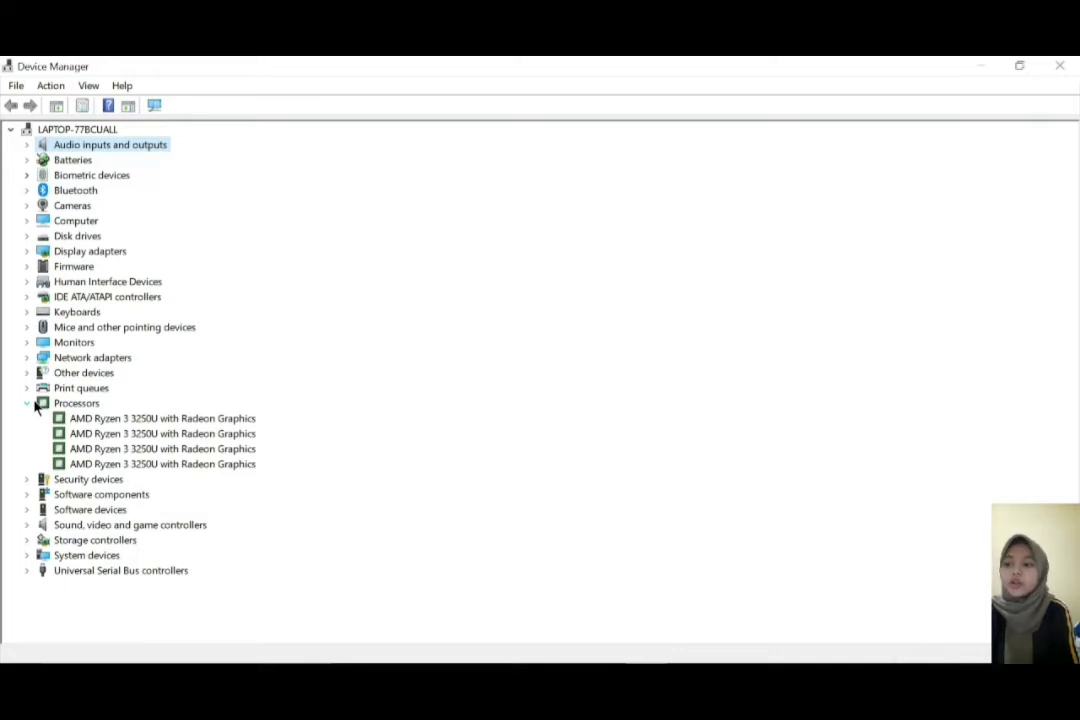
{"action": "left_click", "coordinate": [34, 403]}
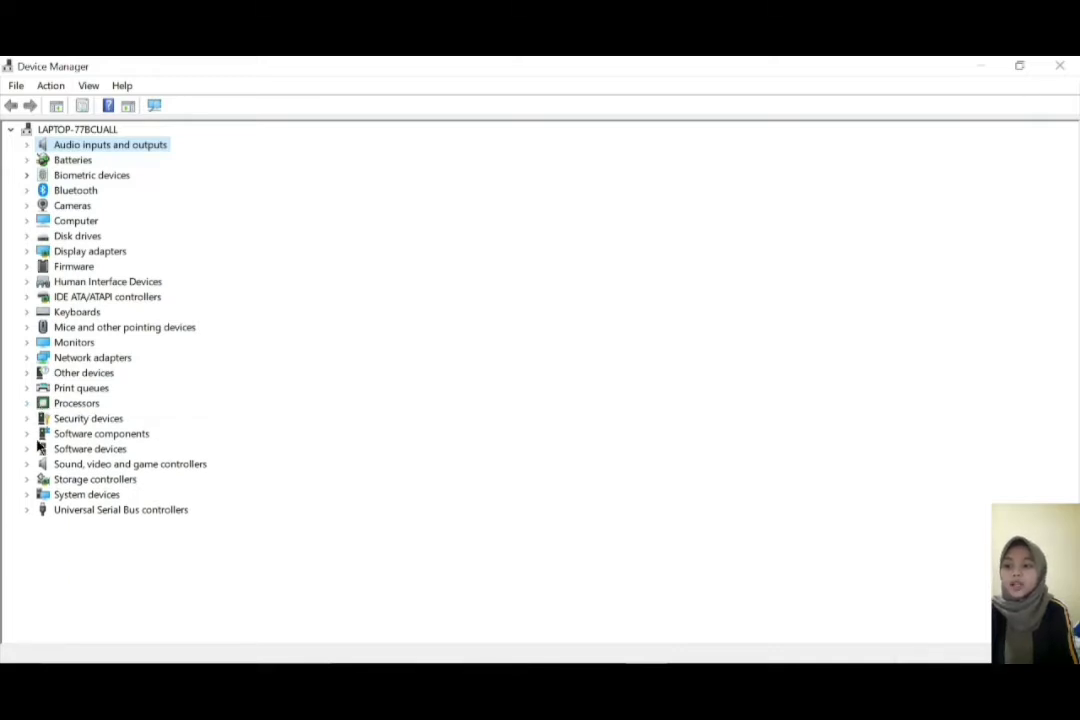
Examine the devices under Software devices, Sound, video and game controllers, and System devices, collapsing each category after viewing it.
{"action": "left_click", "coordinate": [34, 451]}
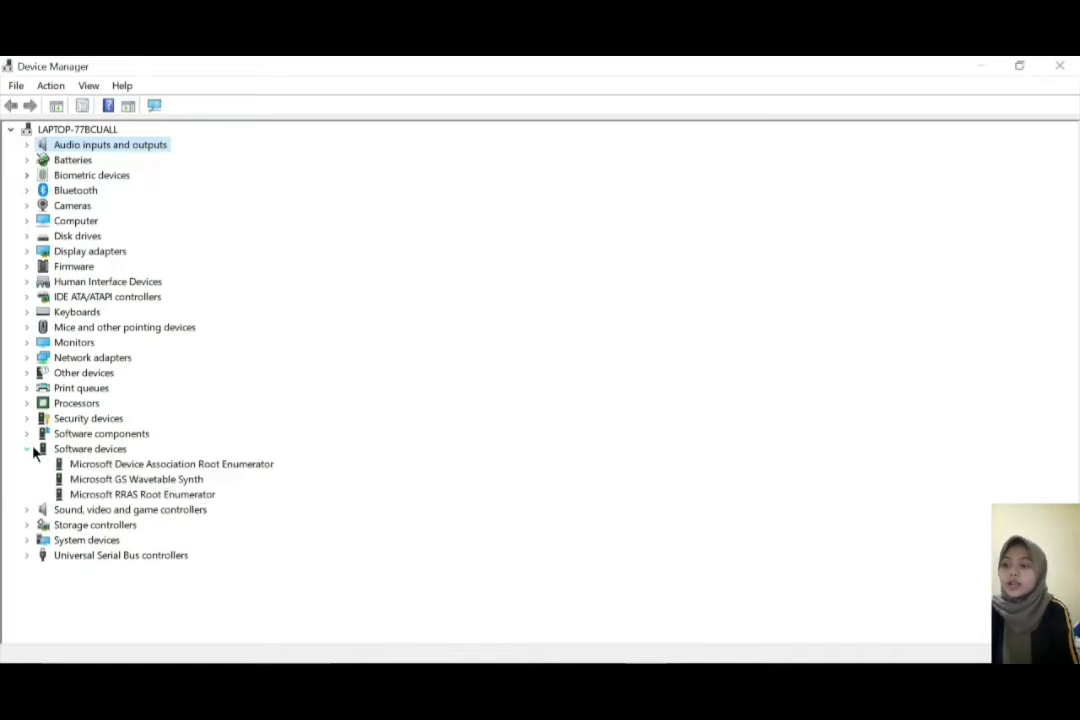
{"action": "left_click", "coordinate": [34, 451]}
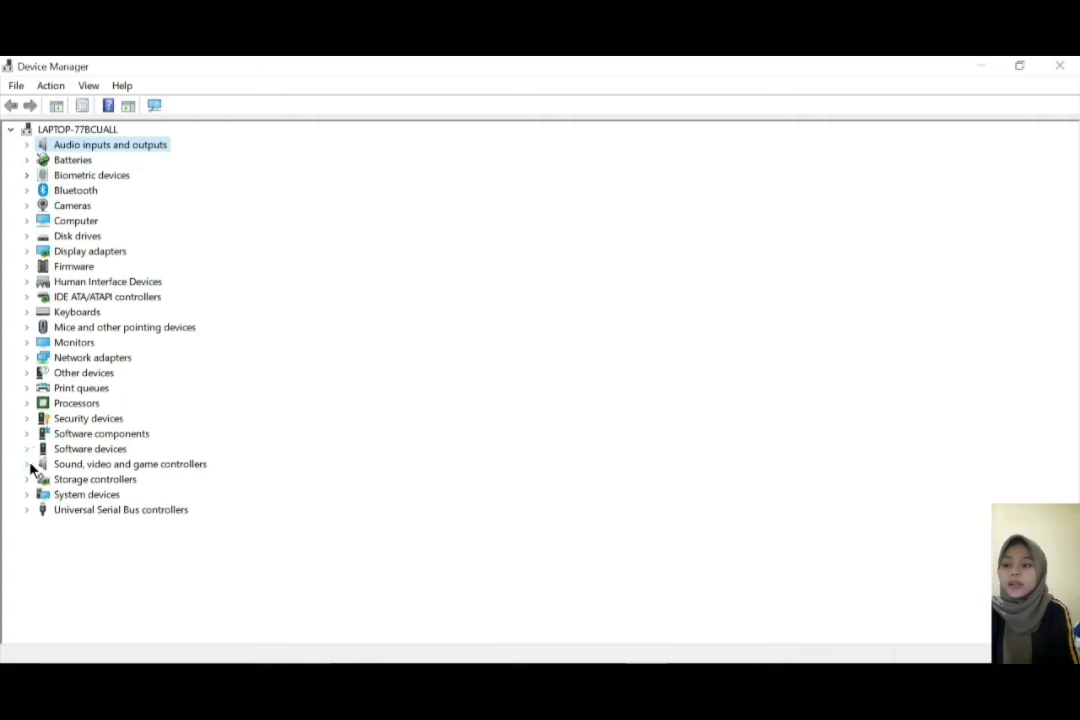
{"action": "left_click", "coordinate": [28, 464]}
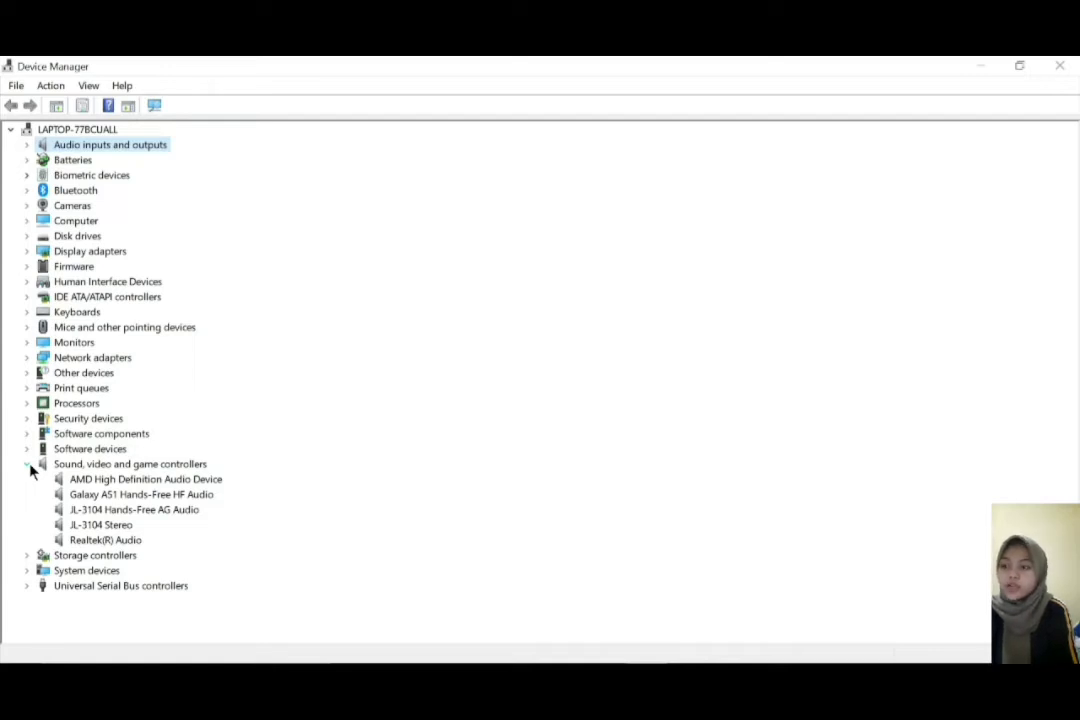
{"action": "left_click", "coordinate": [28, 464]}
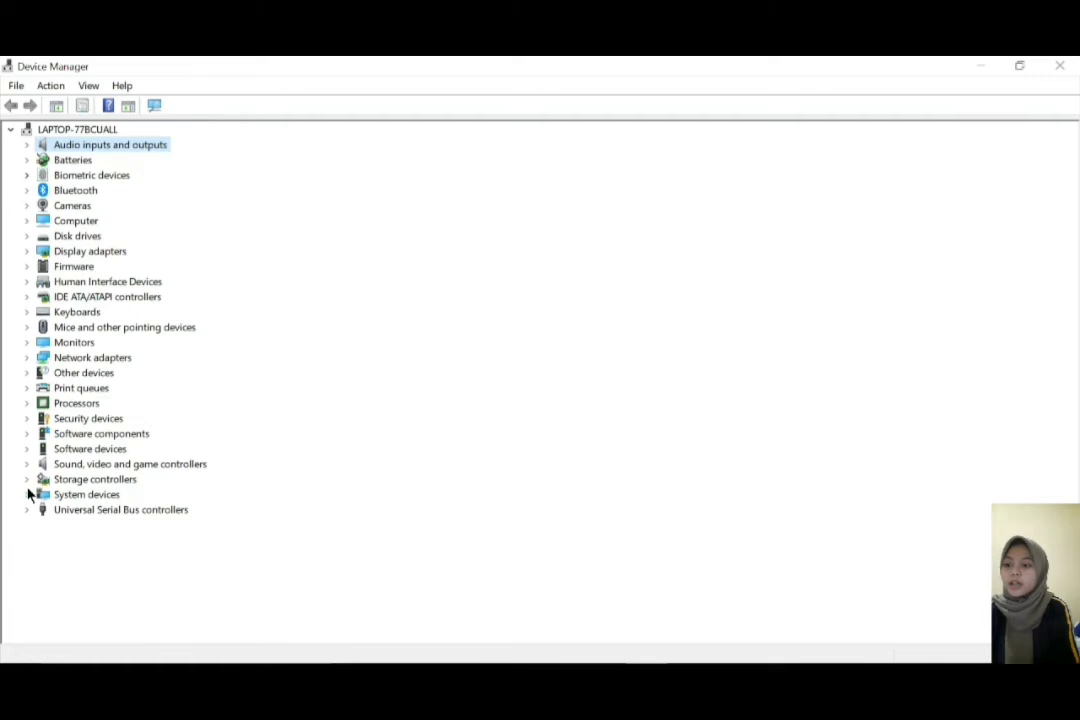
{"action": "left_click", "coordinate": [27, 494]}
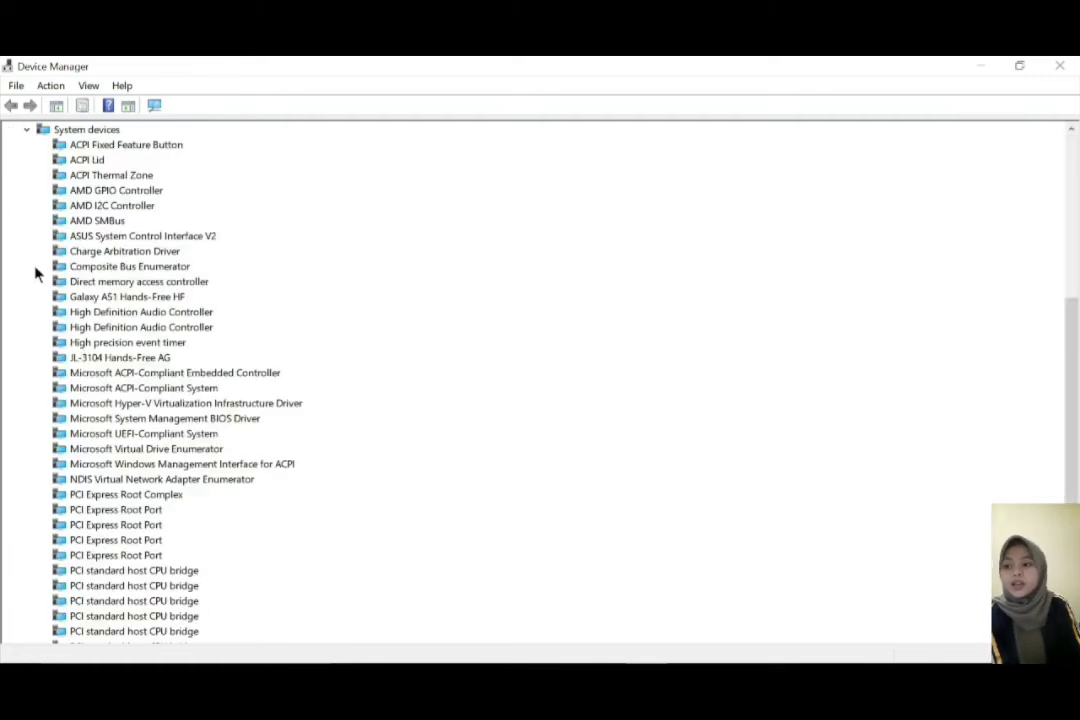
{"action": "left_click", "coordinate": [26, 130]}
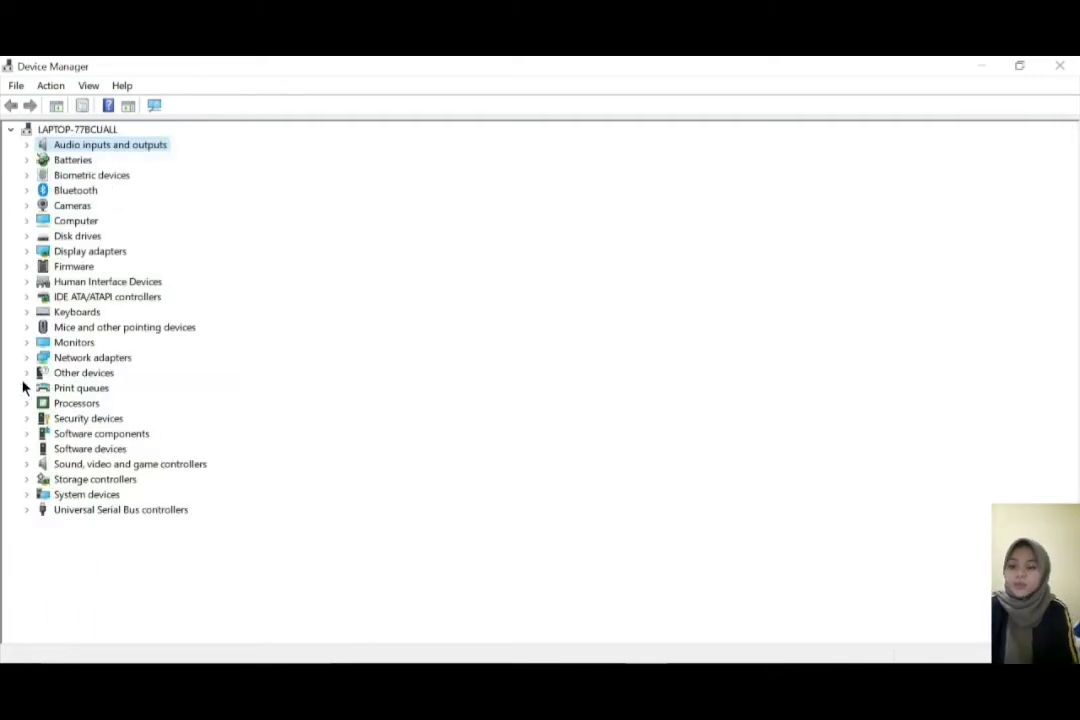
Examine the devices under Storage controllers and System devices, collapsing both, and expand Universal Serial Bus controllers.
{"action": "left_click", "coordinate": [29, 481]}
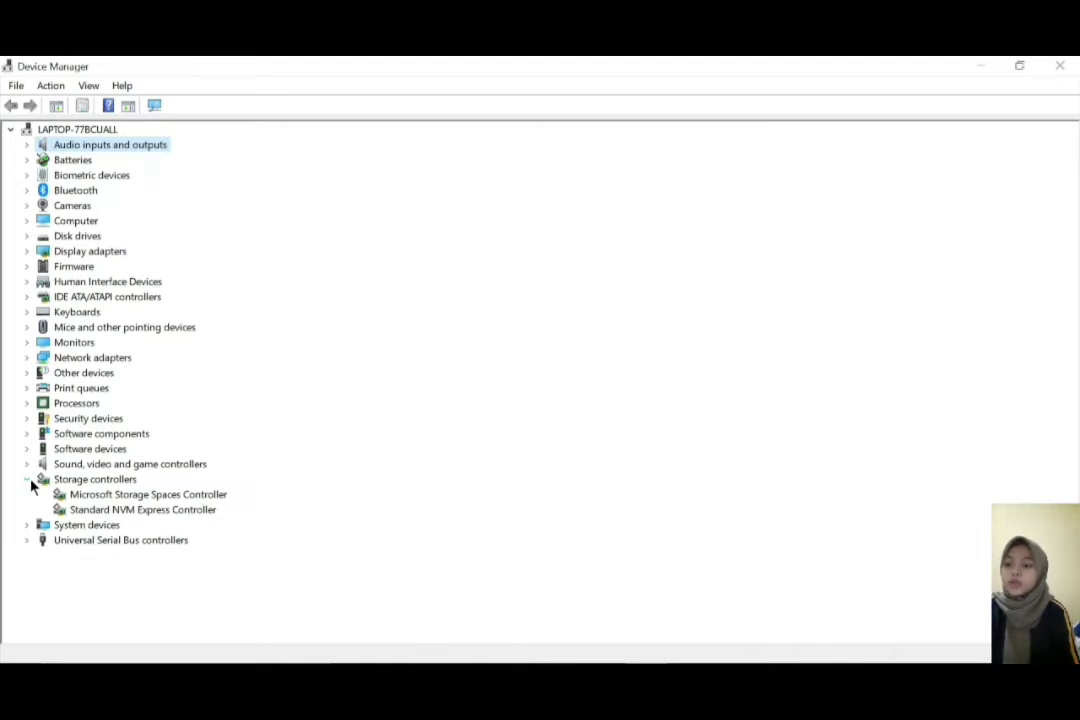
{"action": "left_click", "coordinate": [29, 481]}
{"action": "left_click", "coordinate": [27, 498]}
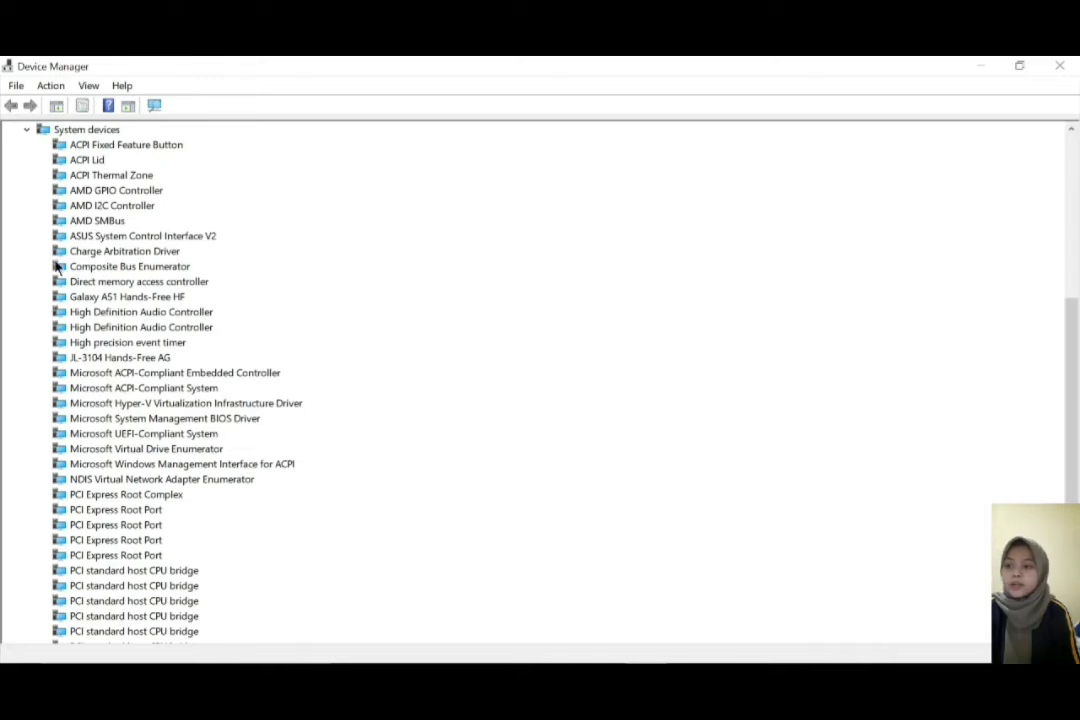
{"action": "left_click", "coordinate": [27, 129]}
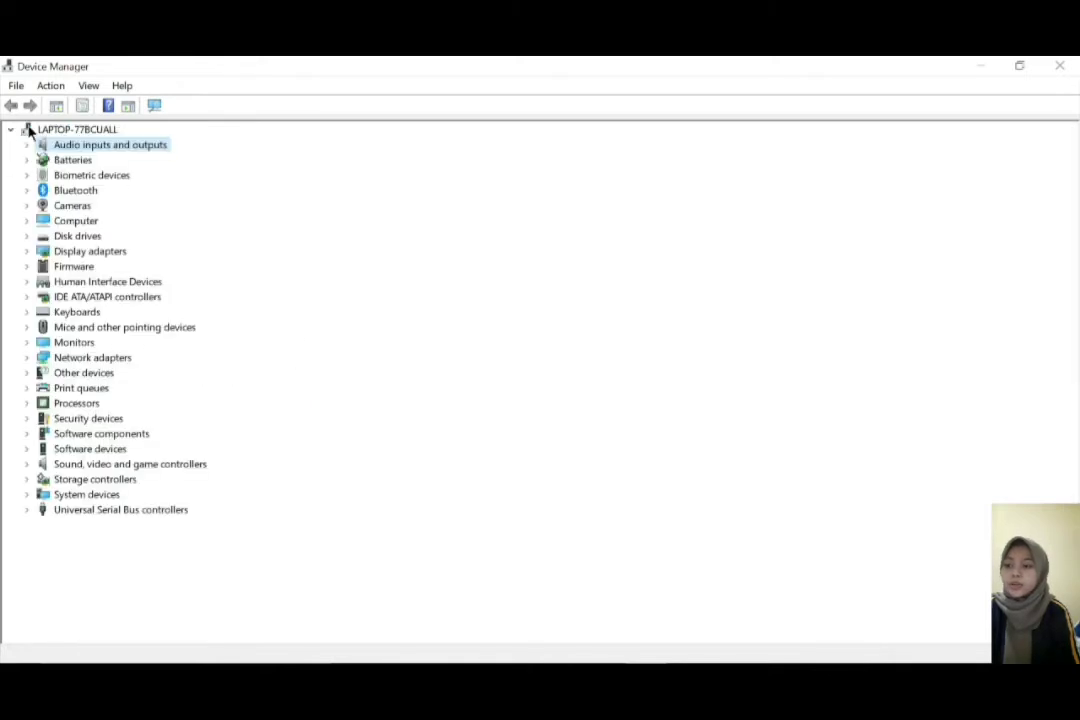
{"action": "left_click", "coordinate": [27, 510]}
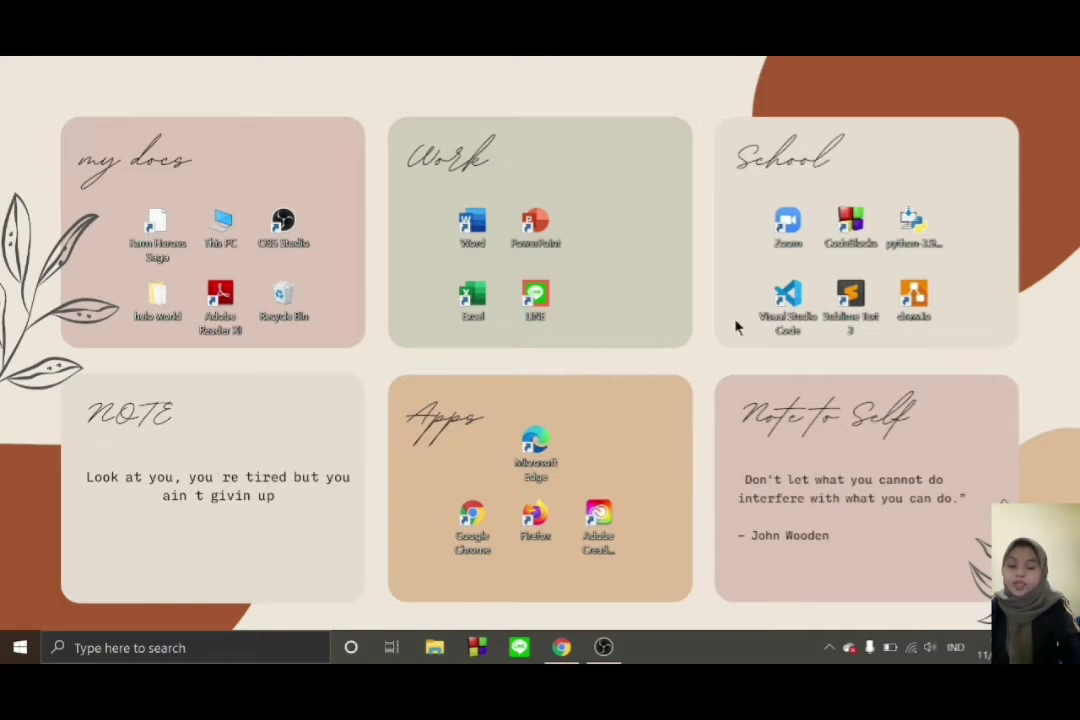
Open Disk Management in a maximized window and widen the Status column to read the partition descriptions.
{"action": "right_click", "coordinate": [31, 652]}
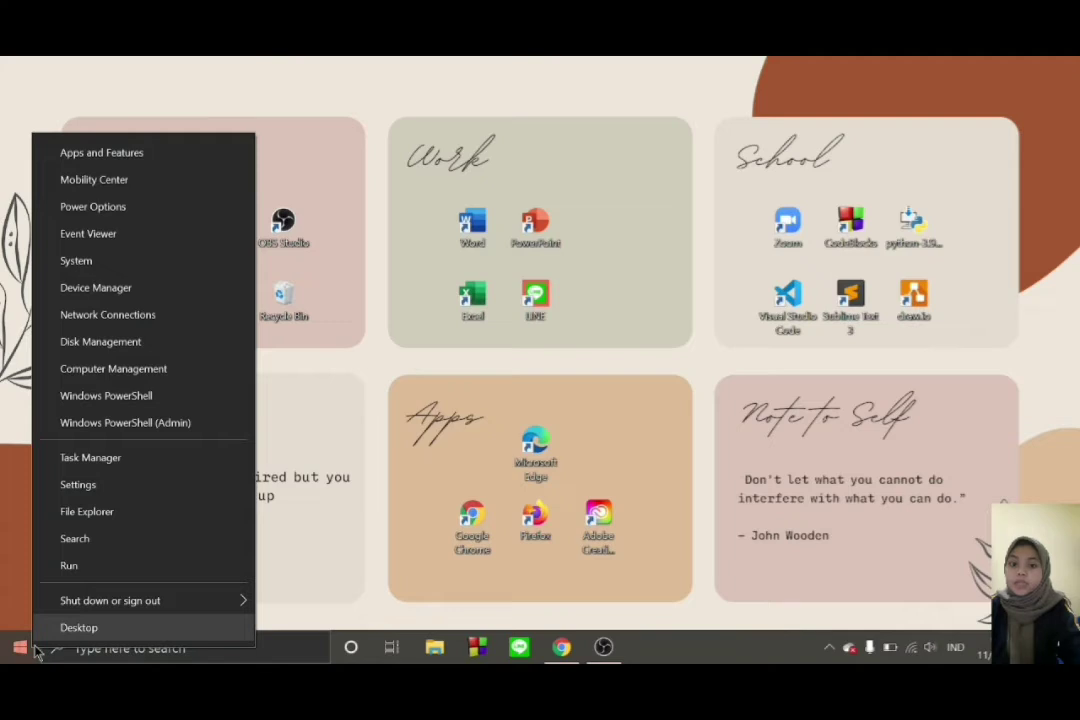
{"action": "left_click", "coordinate": [78, 343]}
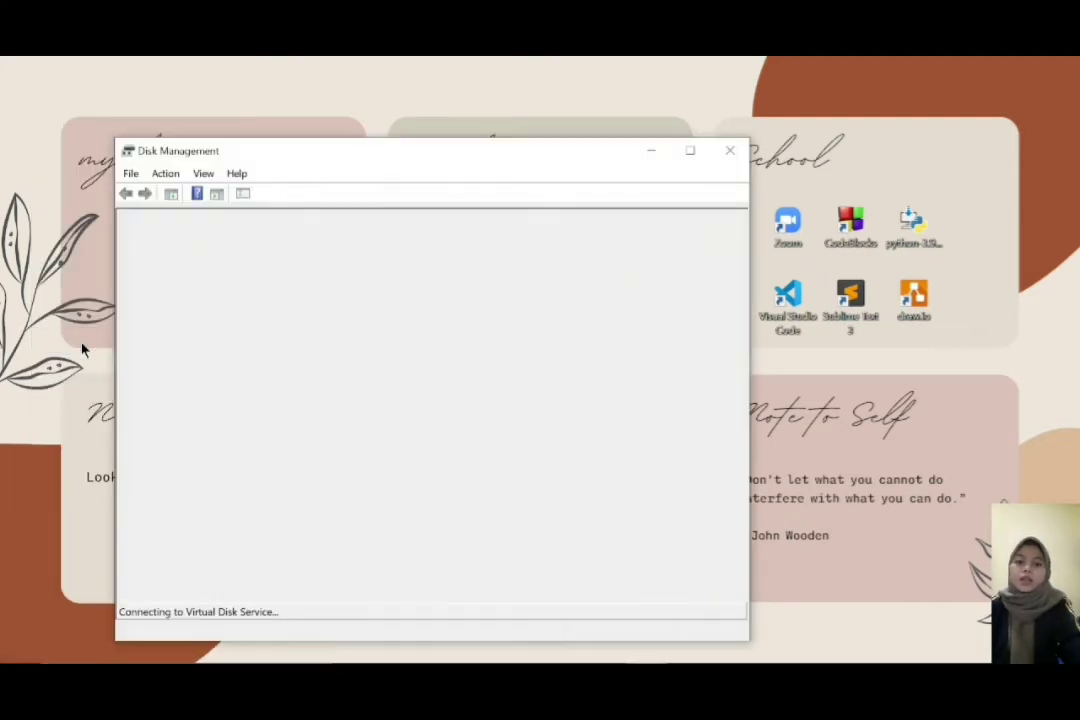
{"action": "left_click", "coordinate": [692, 153]}
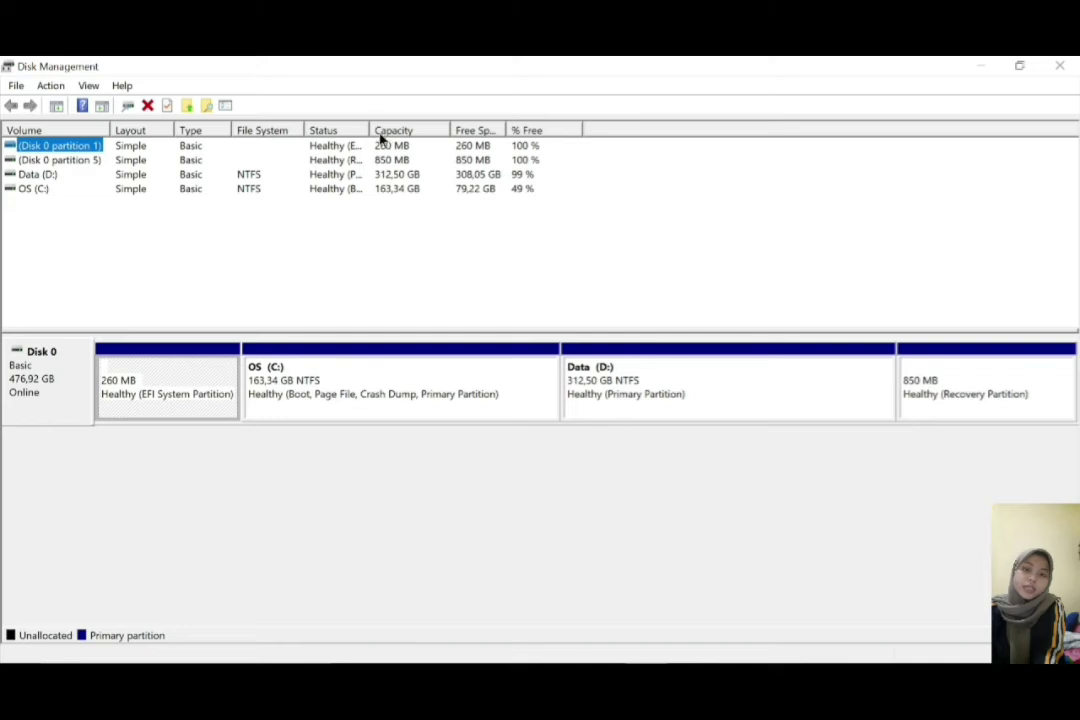
{"action": "left_click_drag", "start_coordinate": [368, 130], "coordinate": [433, 130]}
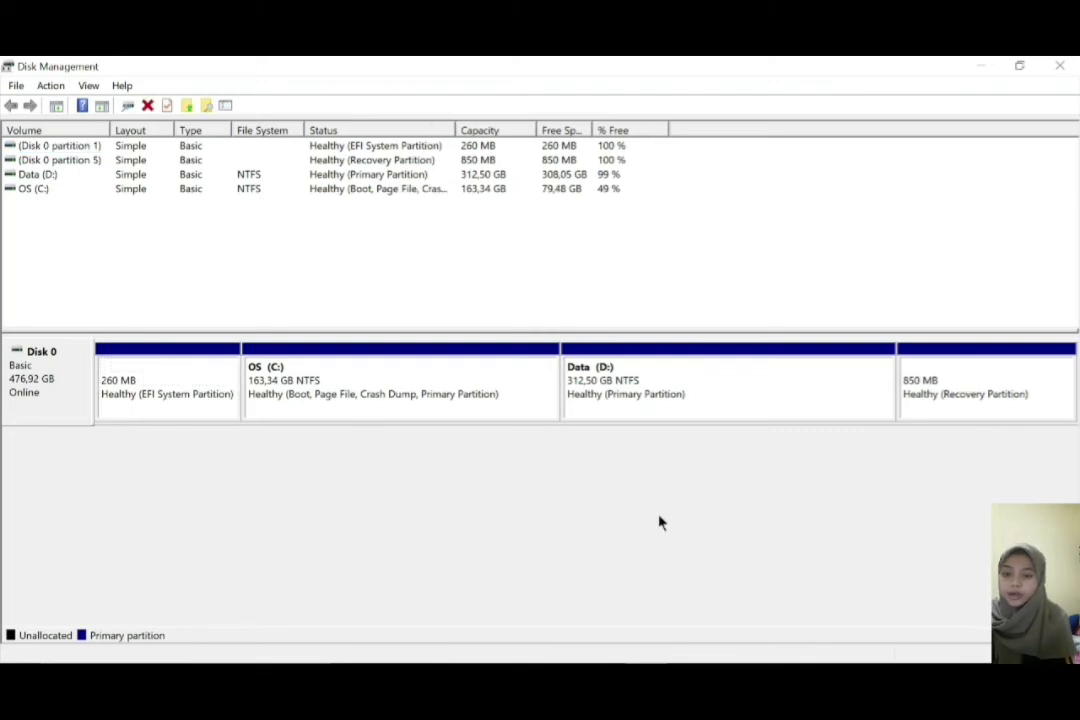
Shrink the Data (D:) volume by 10240 MB.
{"action": "right_click", "coordinate": [673, 400]}
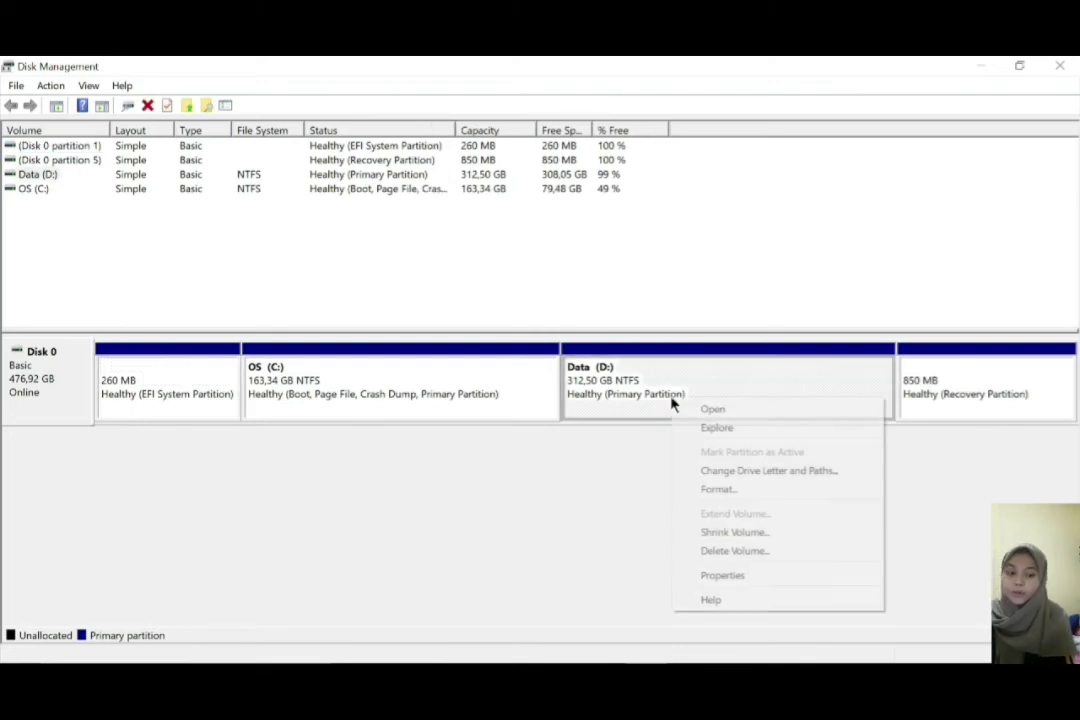
{"action": "left_click", "coordinate": [730, 533]}
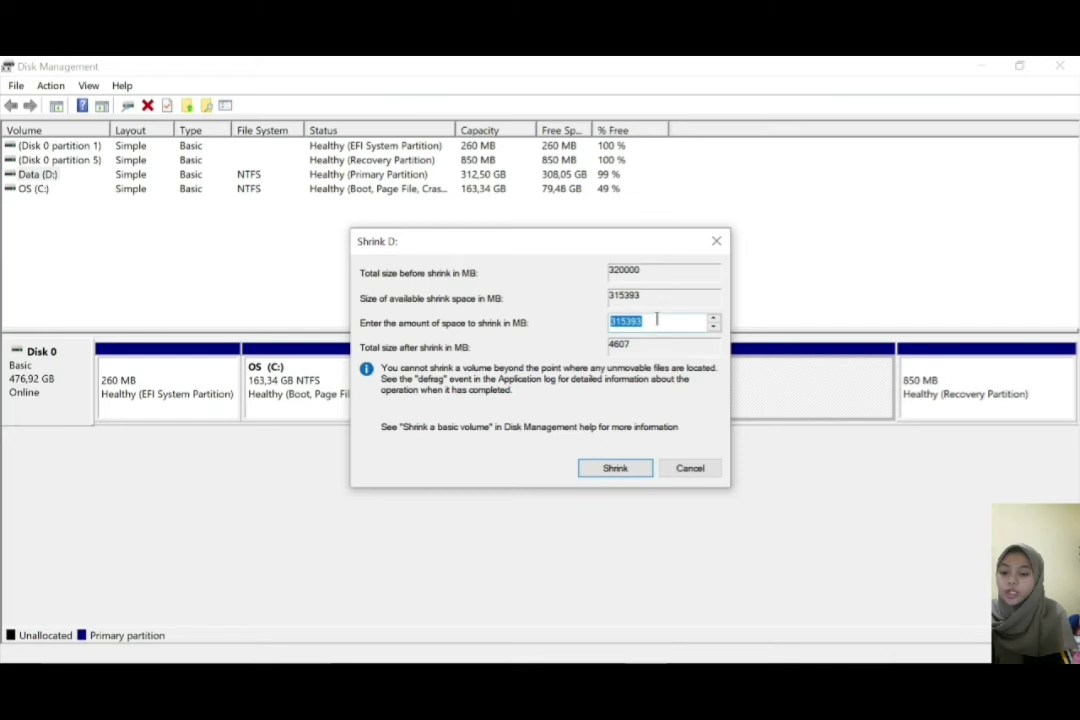
{"action": "key", "text": "BackSpace"}
{"action": "type", "text": "10240"}
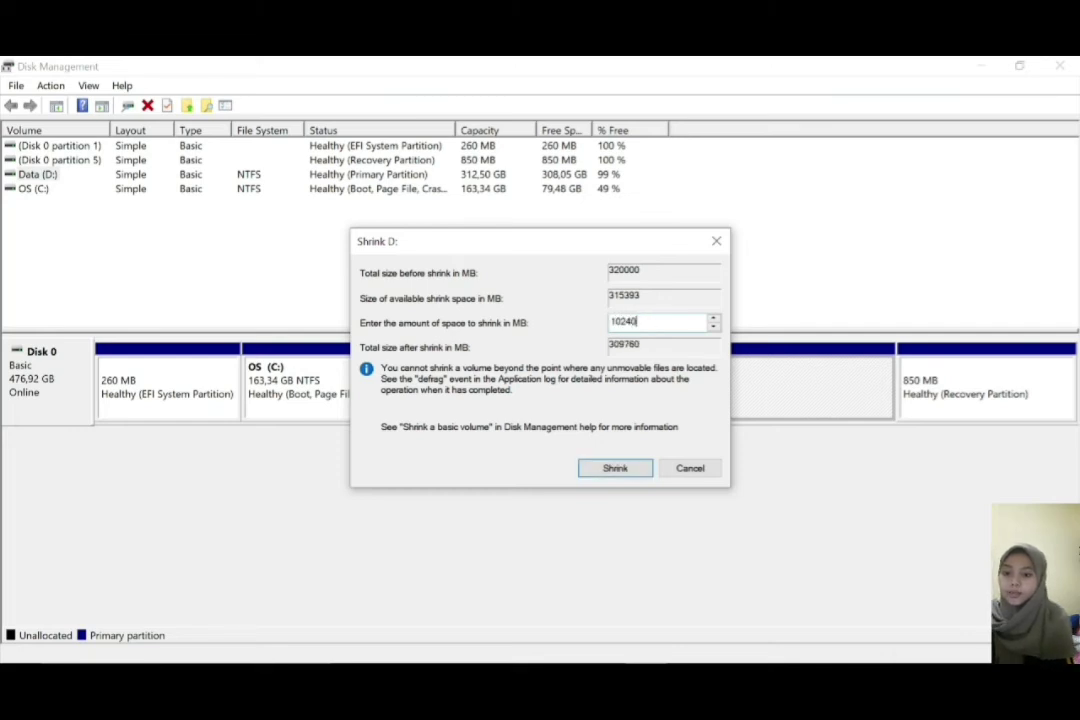
{"action": "left_click", "coordinate": [601, 469]}
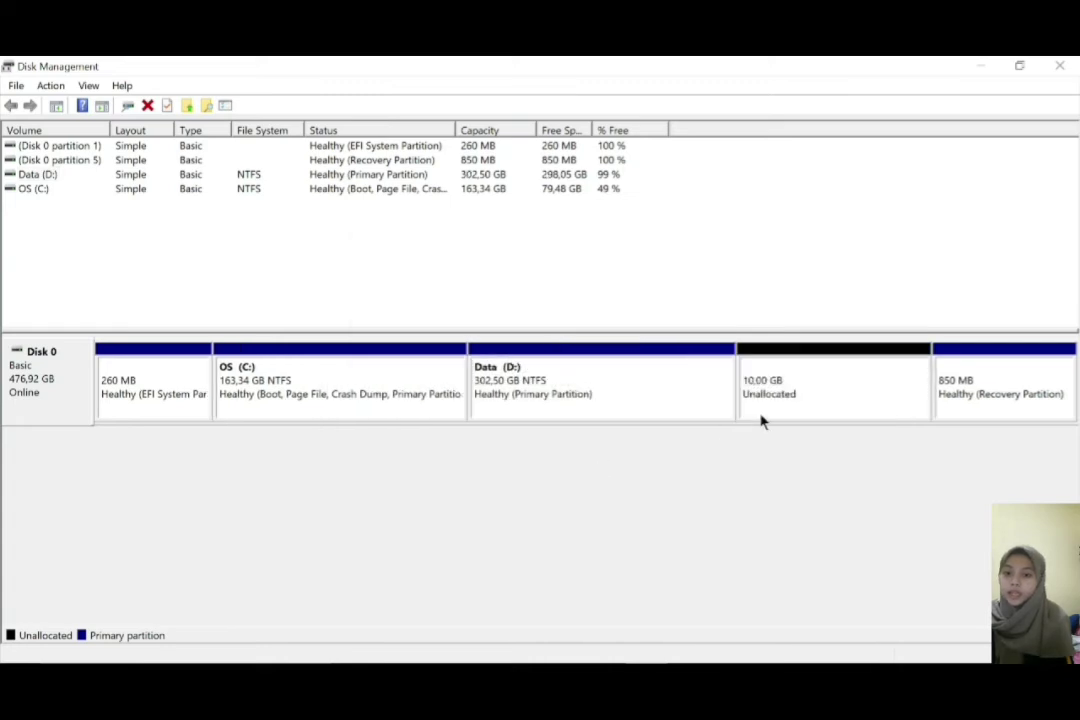
Set up a new simple volume using all of the 10 GB unallocated space, with drive letter E.
{"action": "right_click", "coordinate": [771, 374]}
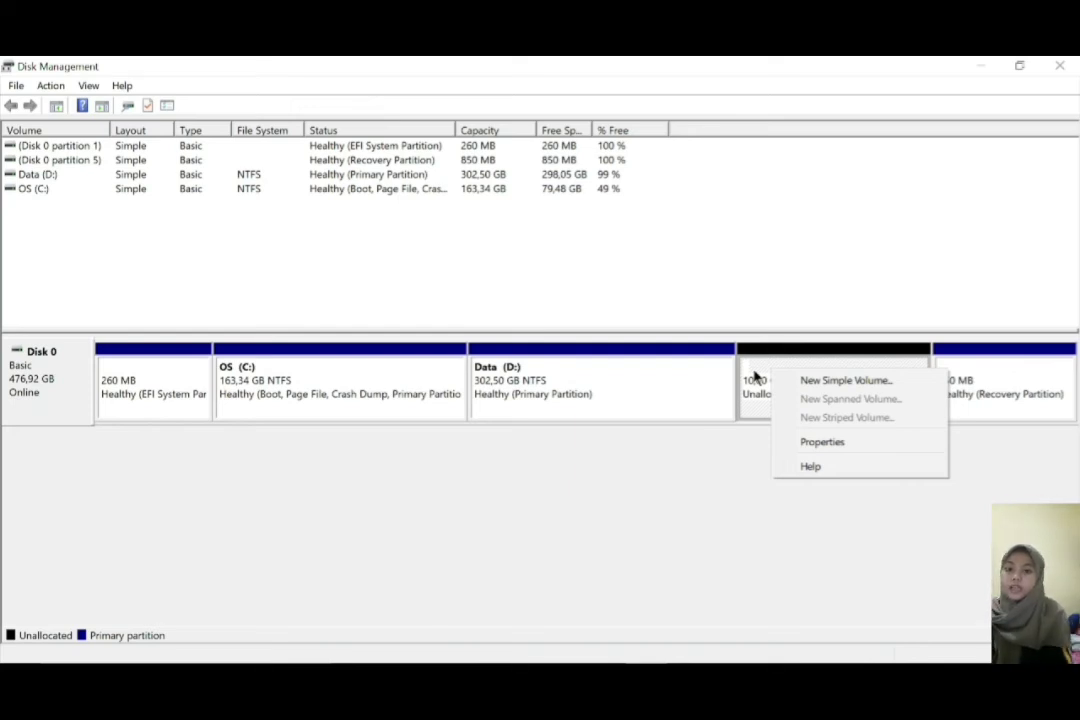
{"action": "left_click", "coordinate": [781, 384]}
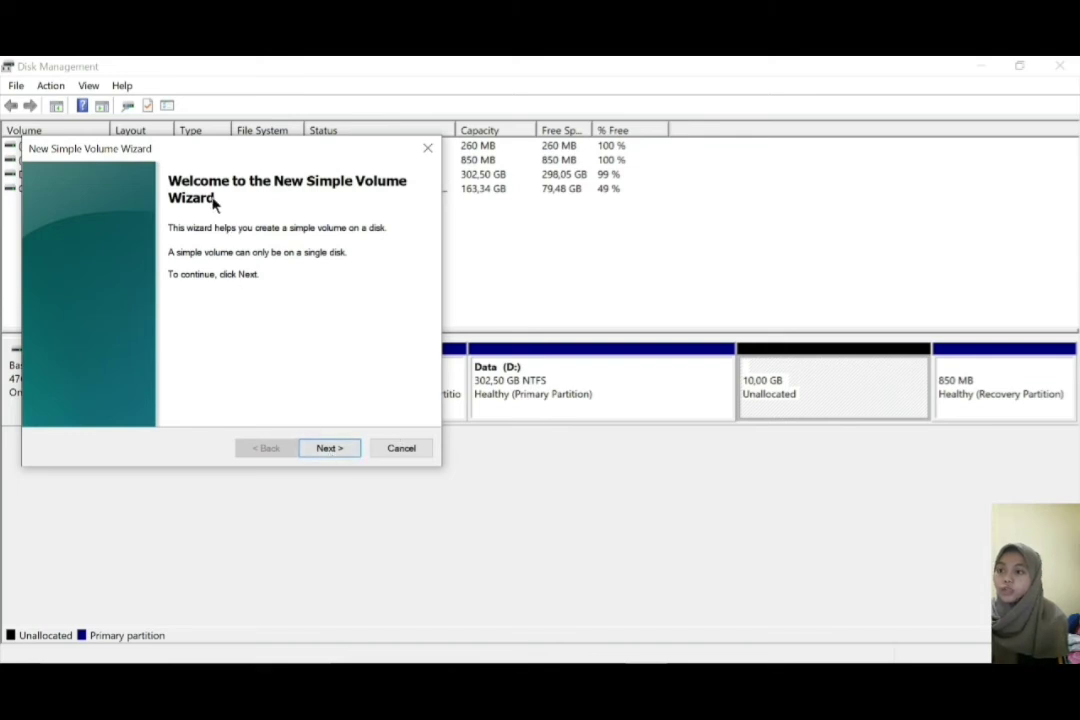
{"action": "left_click", "coordinate": [335, 448]}
{"action": "left_click", "coordinate": [335, 448]}
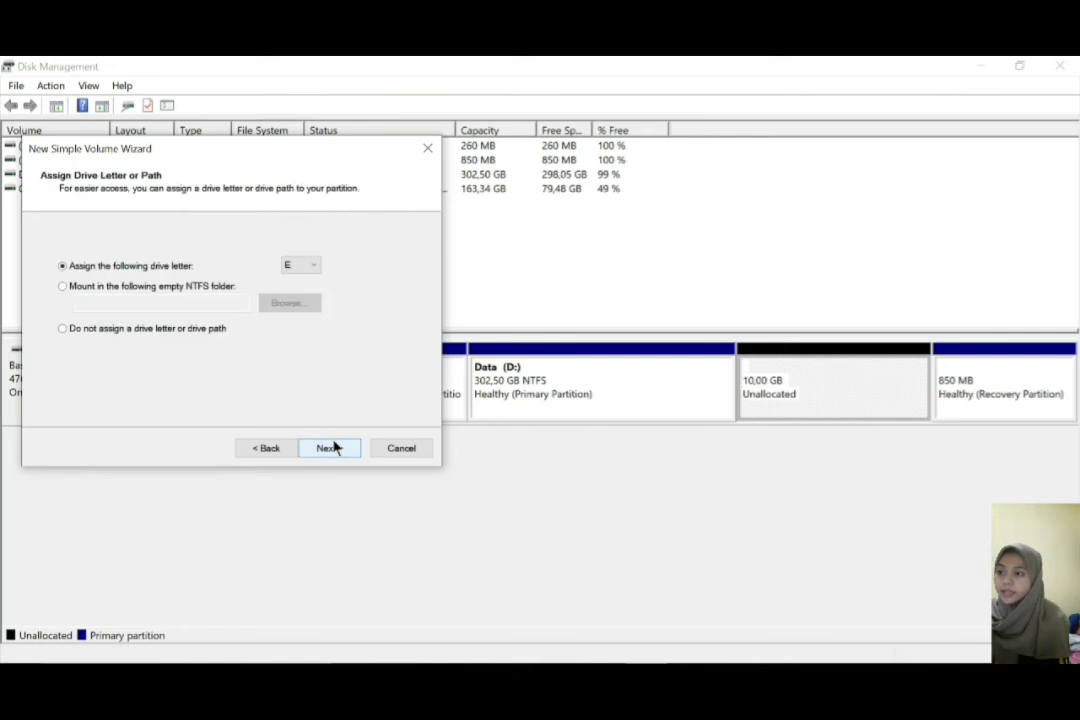
{"action": "left_click", "coordinate": [294, 267]}
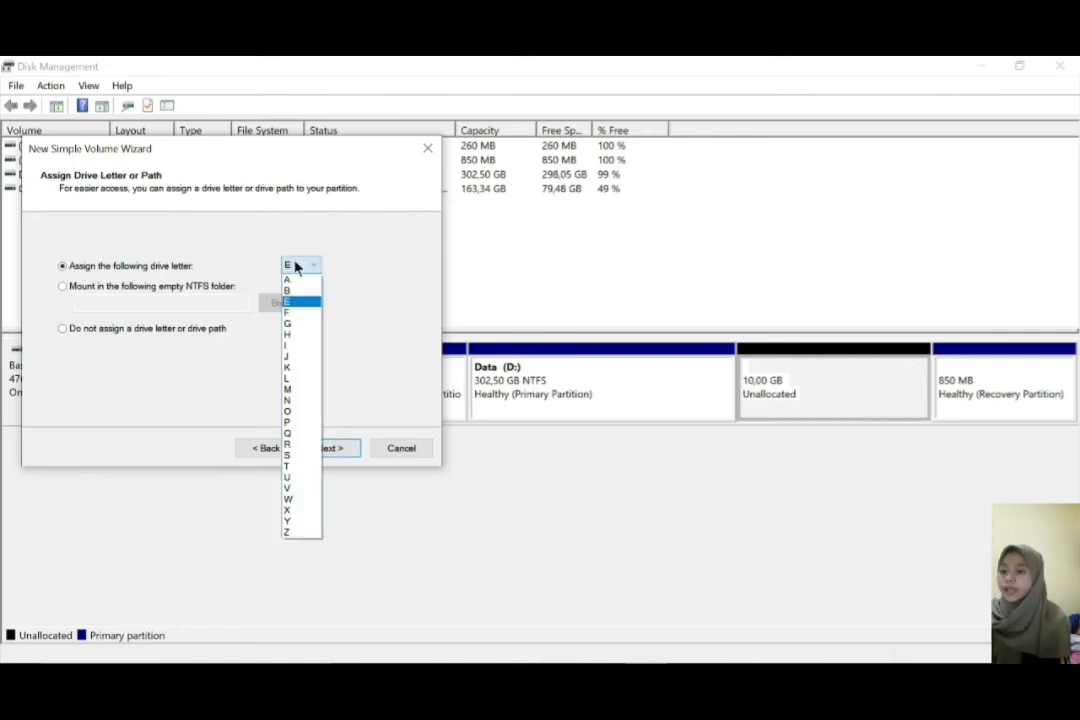
{"action": "left_click", "coordinate": [303, 399]}
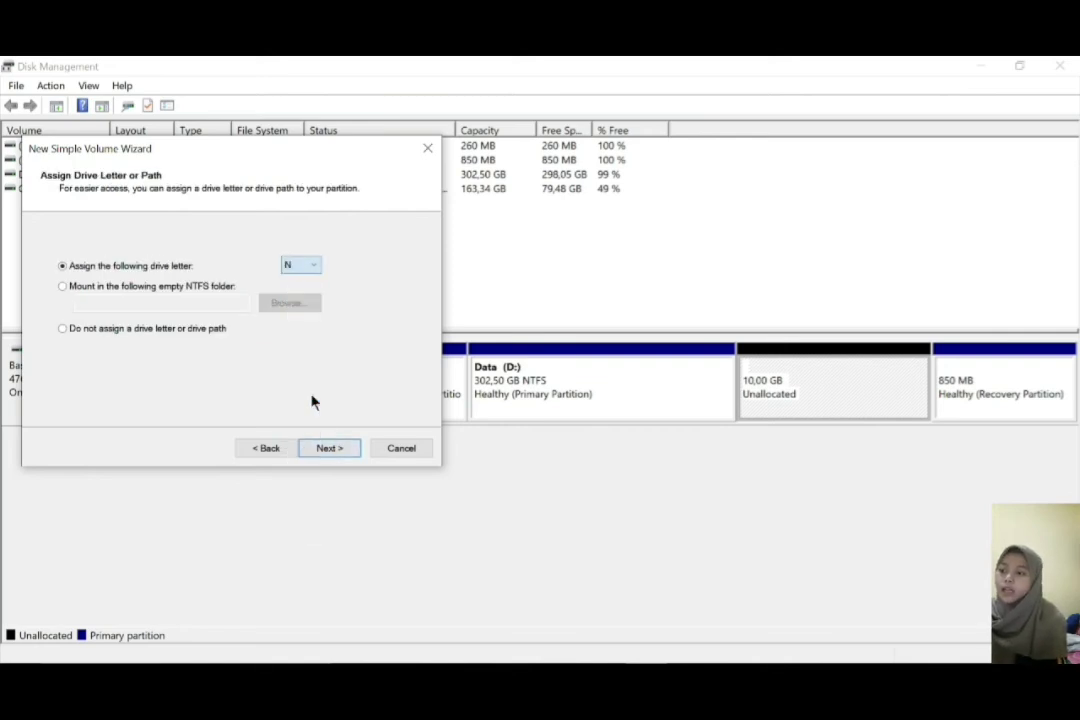
{"action": "left_click", "coordinate": [295, 267]}
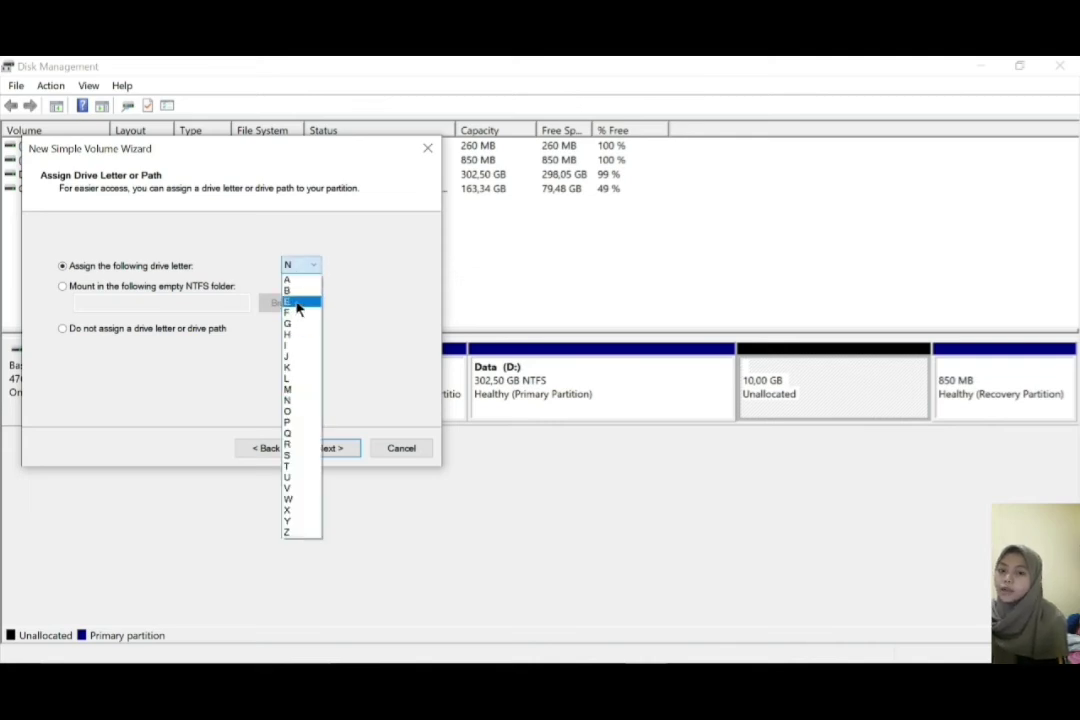
{"action": "left_click", "coordinate": [296, 305]}
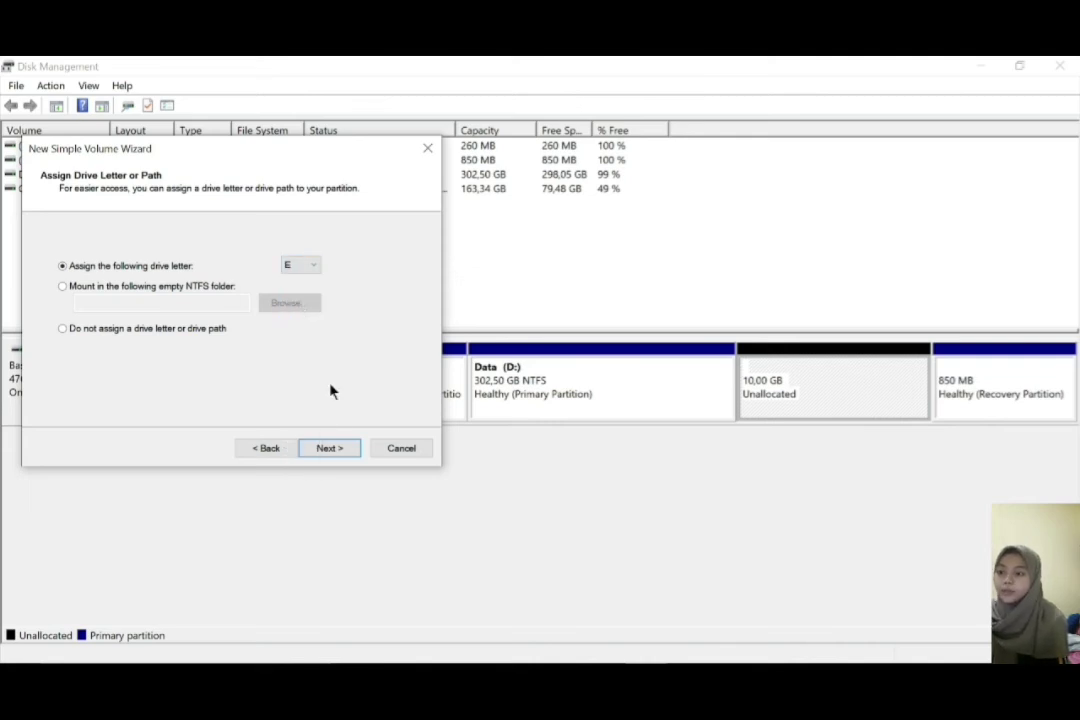
{"action": "left_click", "coordinate": [342, 449]}
Label the new volume DATA, create it with NTFS quick format, and close the new drive's File Explorer window.
{"action": "left_click_drag", "start_coordinate": [282, 347], "coordinate": [152, 349]}
{"action": "key", "text": "BackSpace"}
{"action": "type", "text": "DATA"}
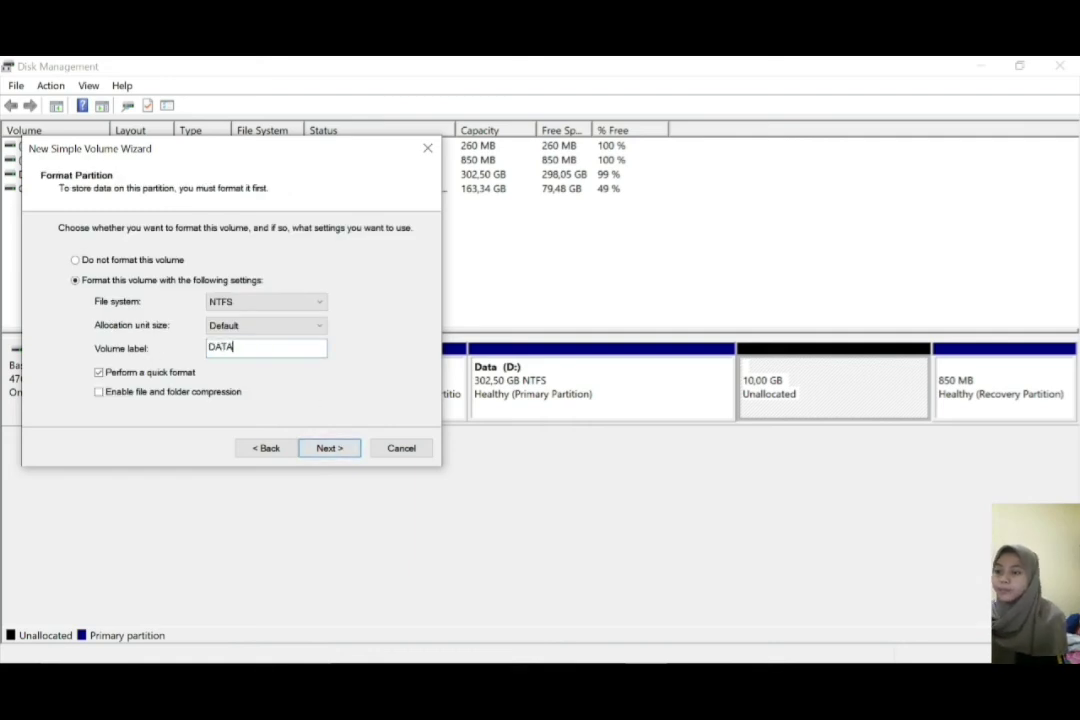
{"action": "left_click", "coordinate": [322, 448]}
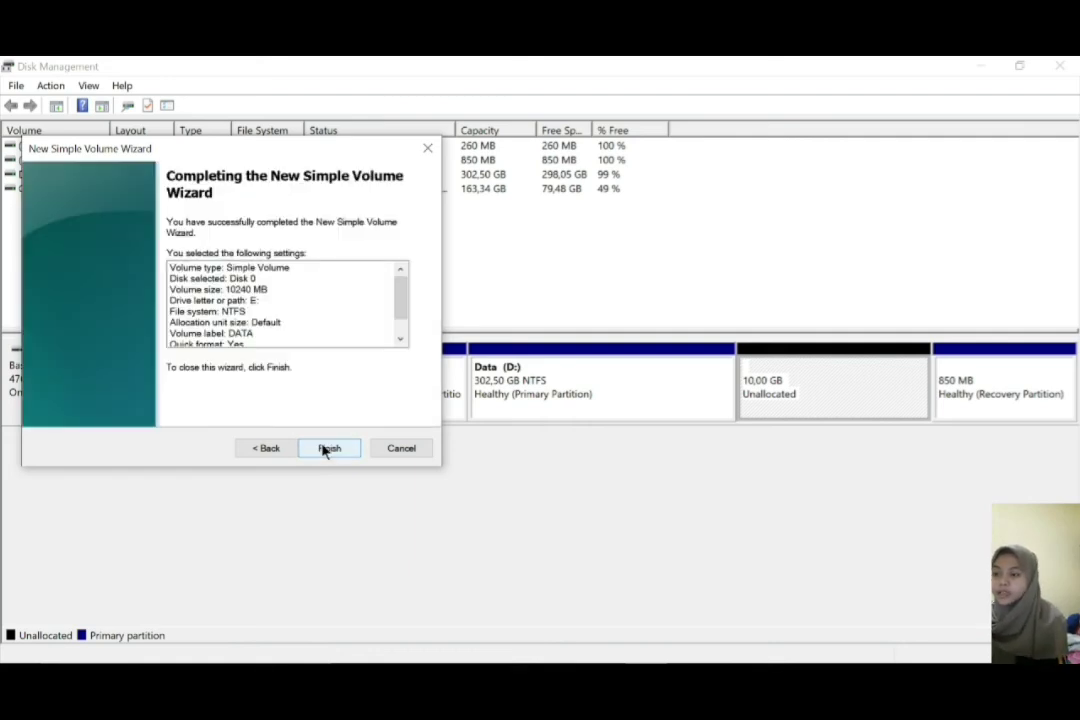
{"action": "left_click", "coordinate": [324, 446]}
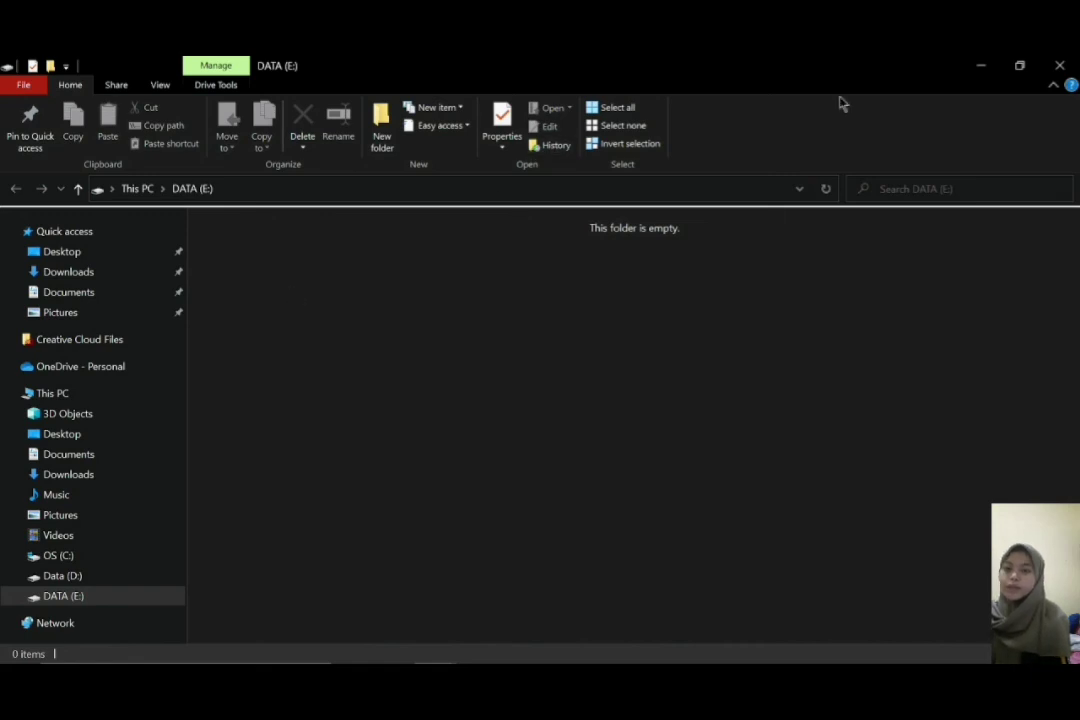
{"action": "left_click", "coordinate": [1060, 65]}
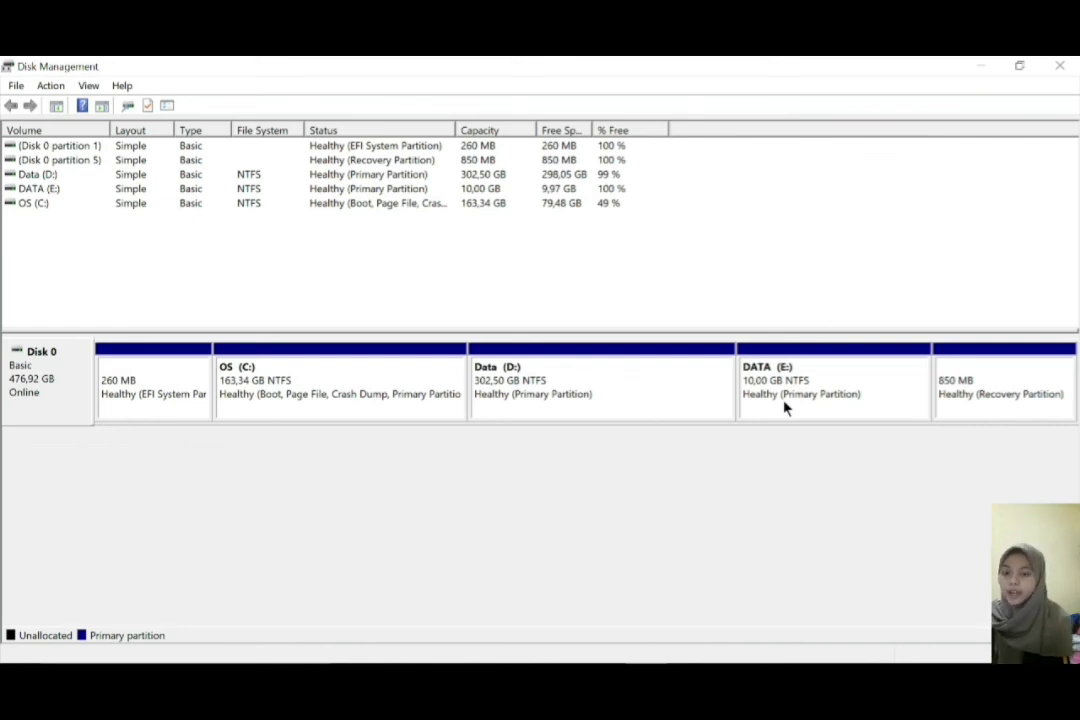
Delete the DATA (E:) volume, accepting the erasure of its data.
{"action": "right_click", "coordinate": [773, 377]}
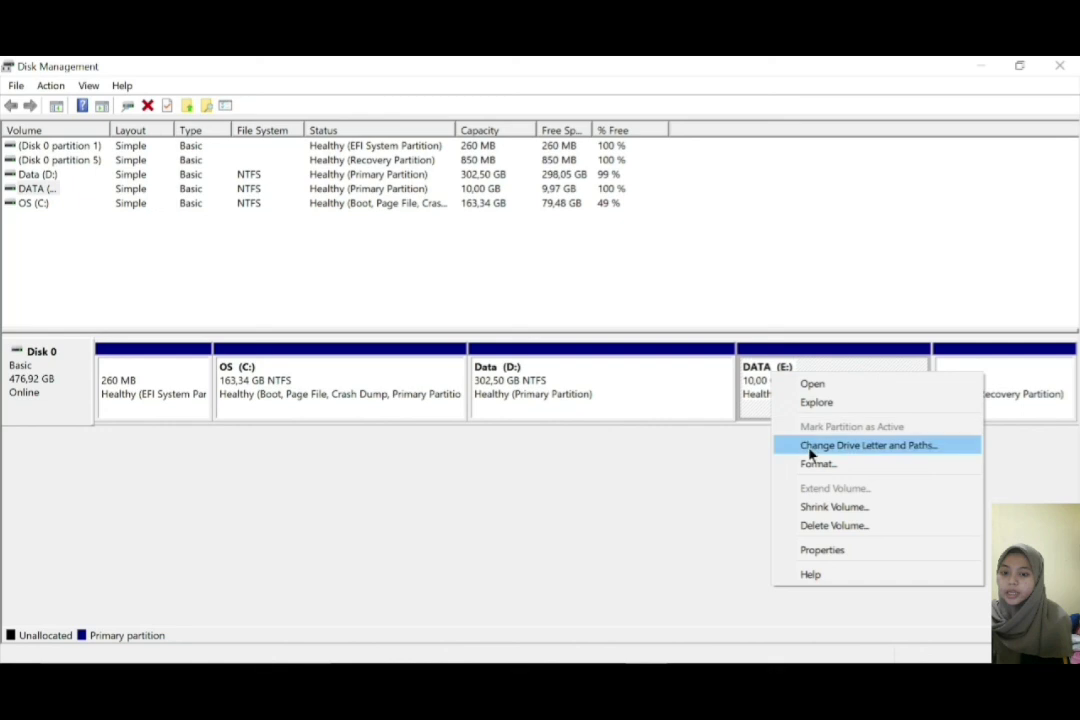
{"action": "left_click", "coordinate": [835, 528]}
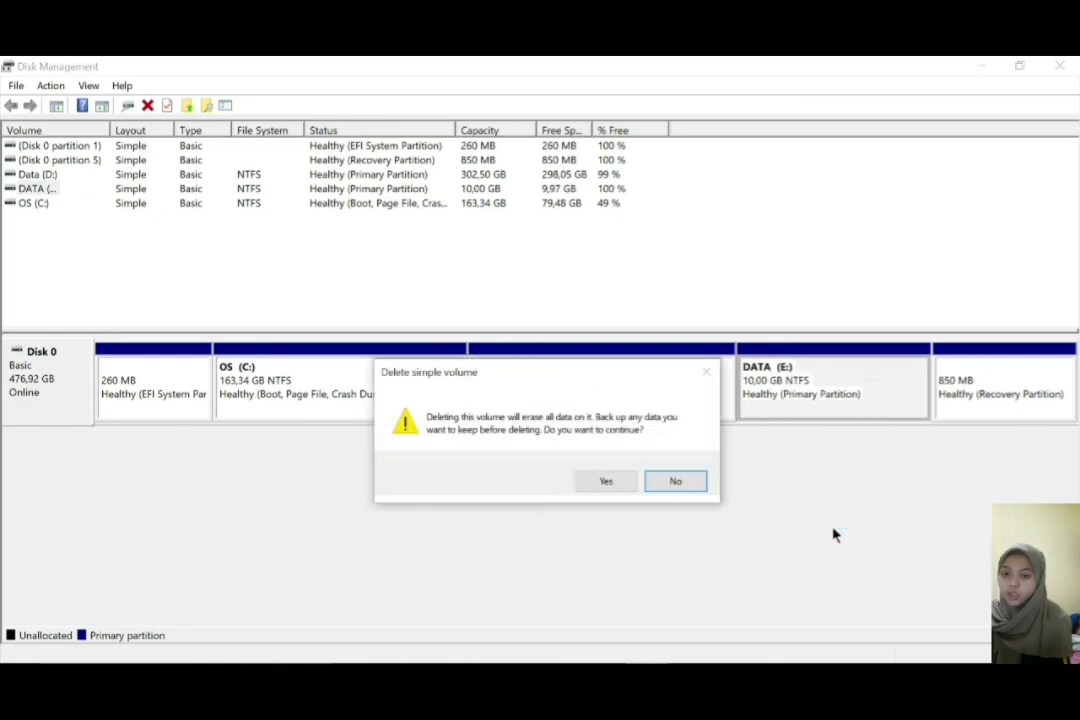
{"action": "left_click", "coordinate": [605, 484]}
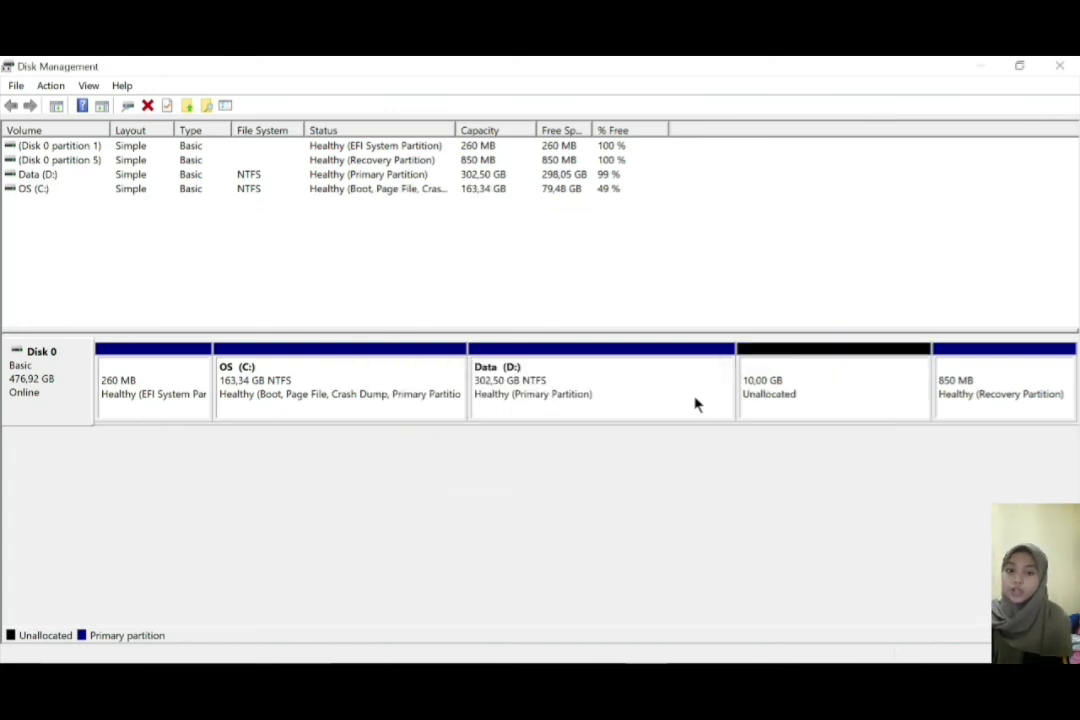
Extend the Data (D:) volume by the full 10240 MB of unallocated space on Disk 0.
{"action": "right_click", "coordinate": [657, 396]}
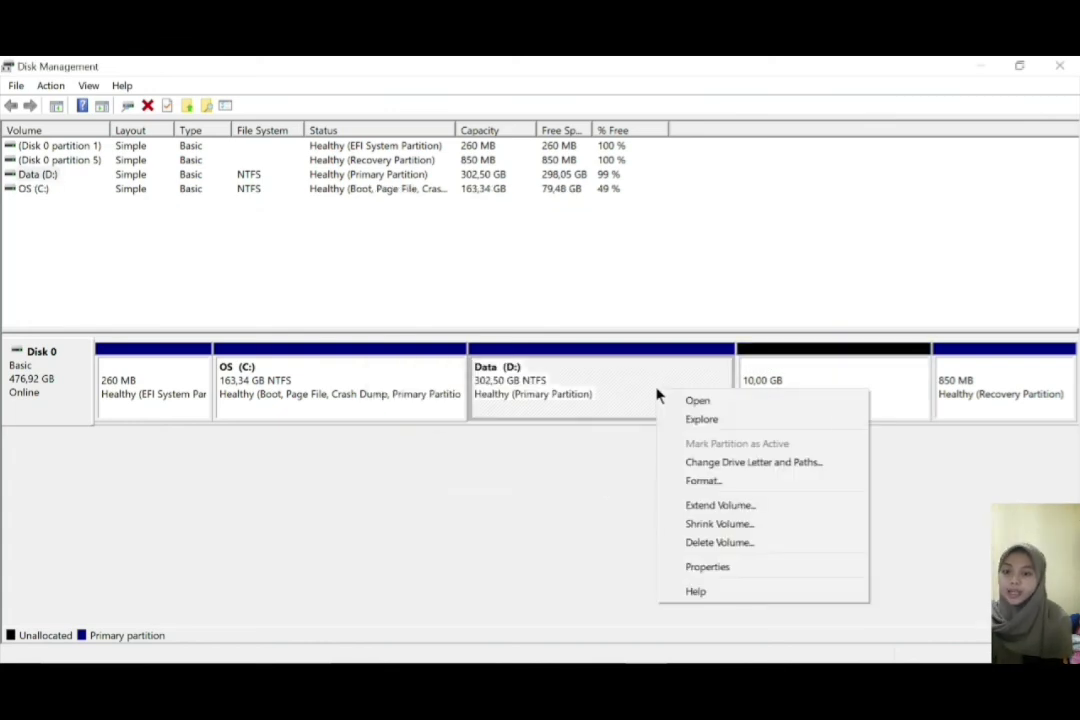
{"action": "left_click", "coordinate": [733, 511]}
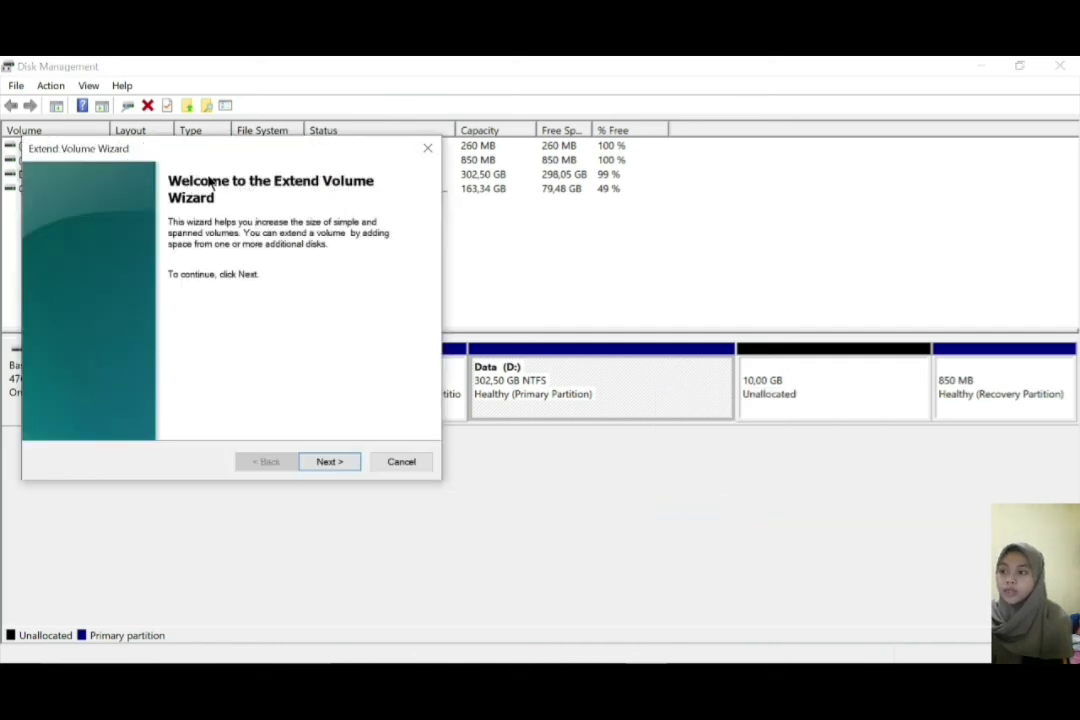
{"action": "left_click", "coordinate": [329, 465]}
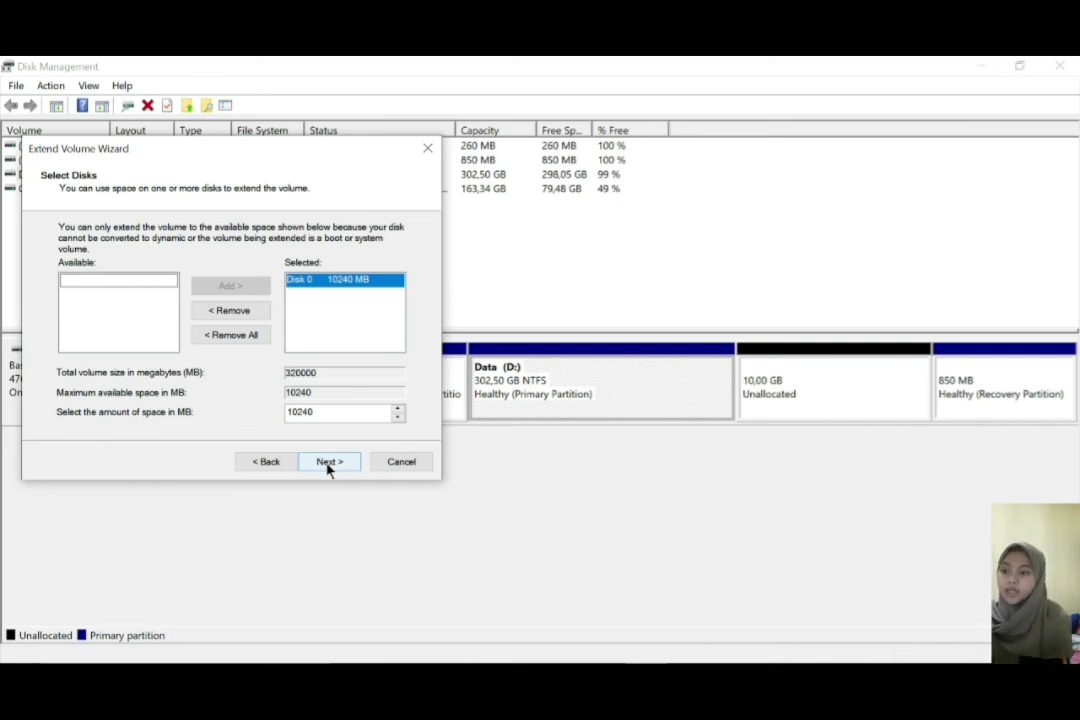
{"action": "left_click", "coordinate": [328, 463]}
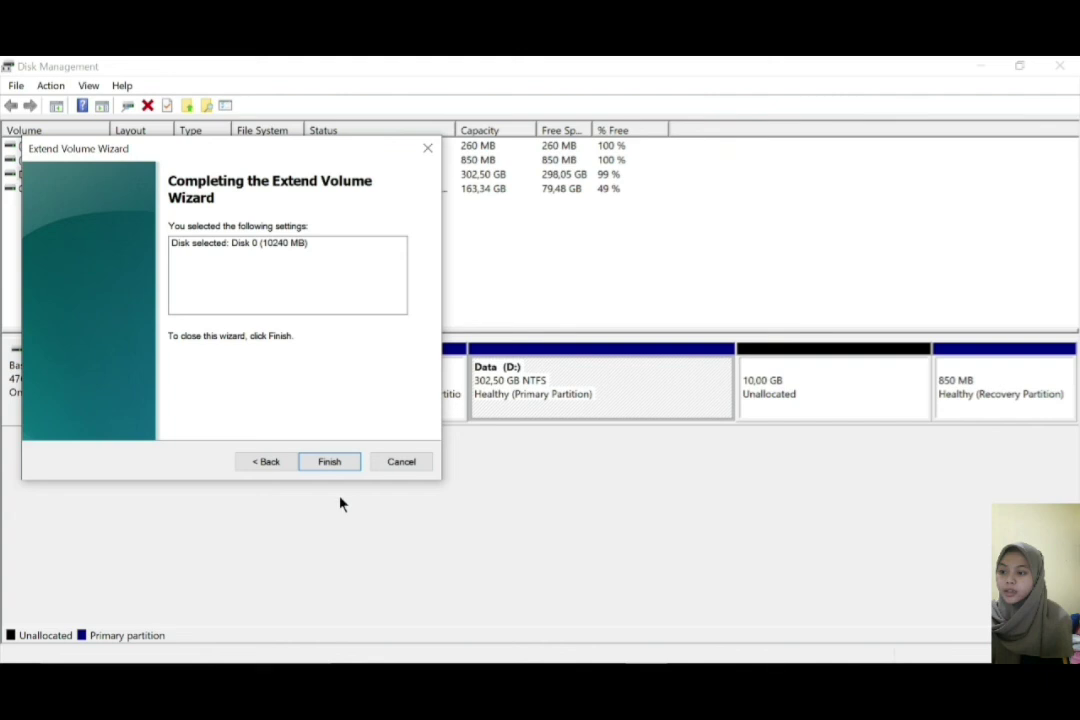
{"action": "left_click", "coordinate": [333, 462]}
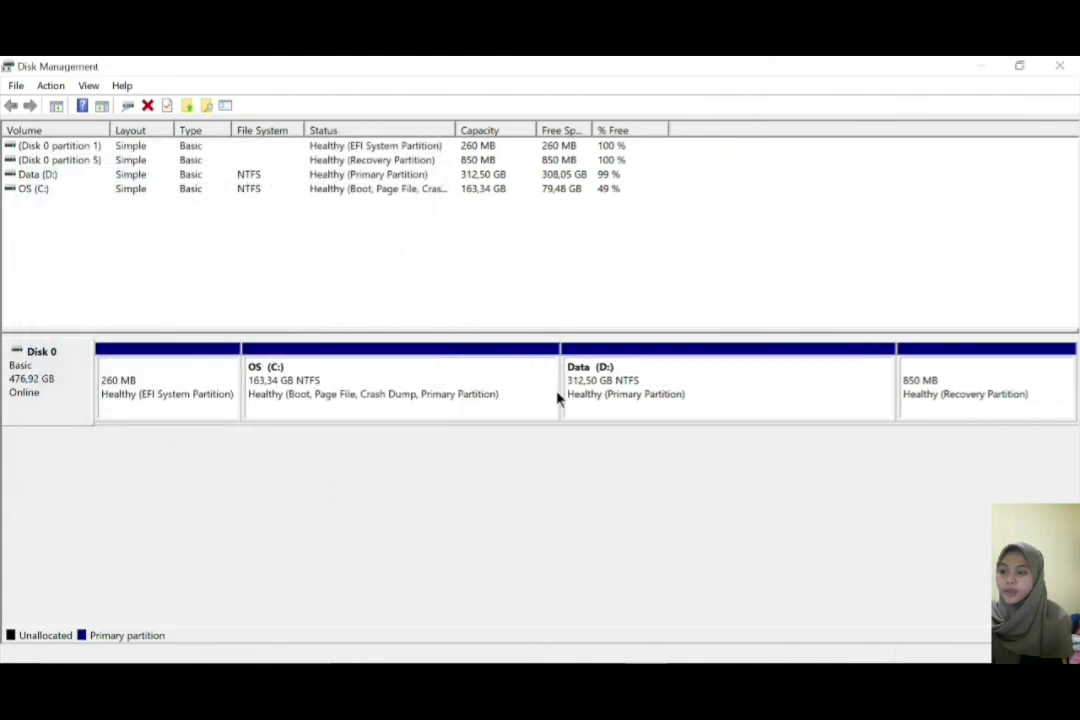